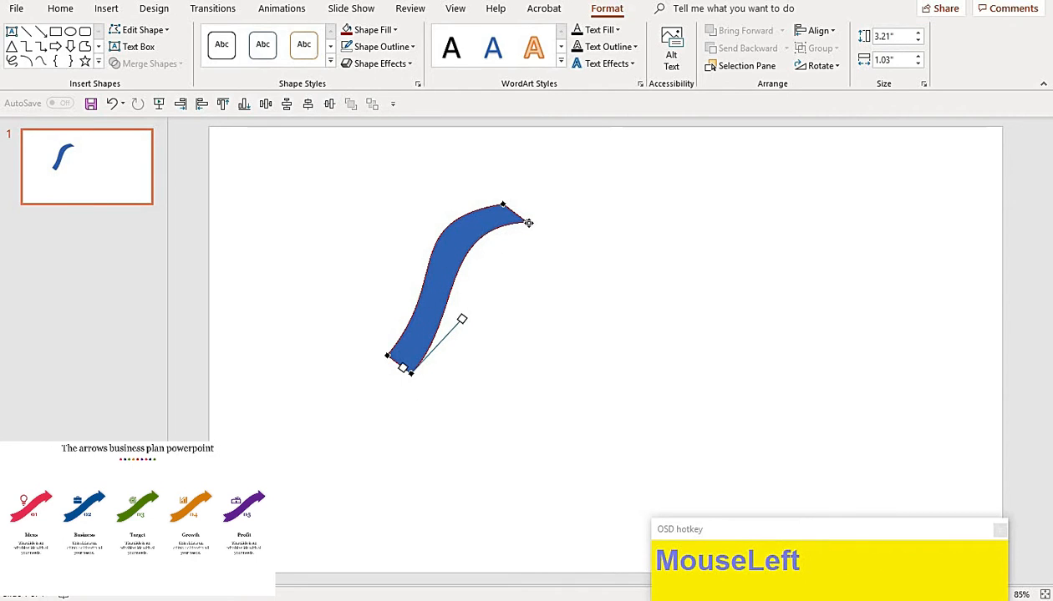
# Reshape the ribbon's upper end by moving its lower corner point directly beneath the upper corner and adjusting the adjoining curves
pyautogui.moveTo(508, 223); pyautogui.dragTo(506, 226)
pyautogui.moveTo(416, 234); pyautogui.dragTo(432, 236)
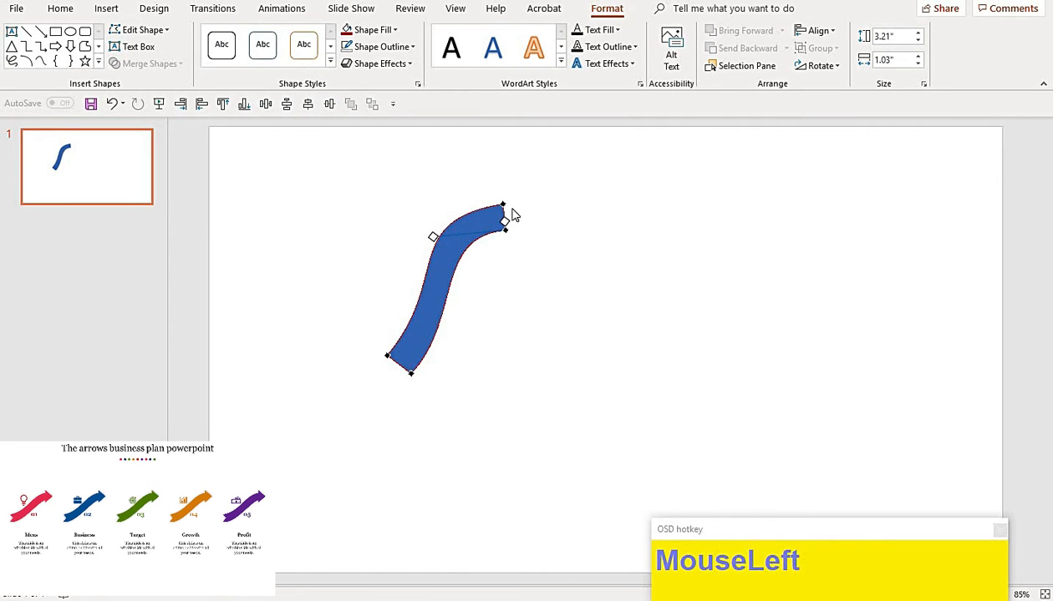
pyautogui.moveTo(504, 227); pyautogui.dragTo(502, 229)
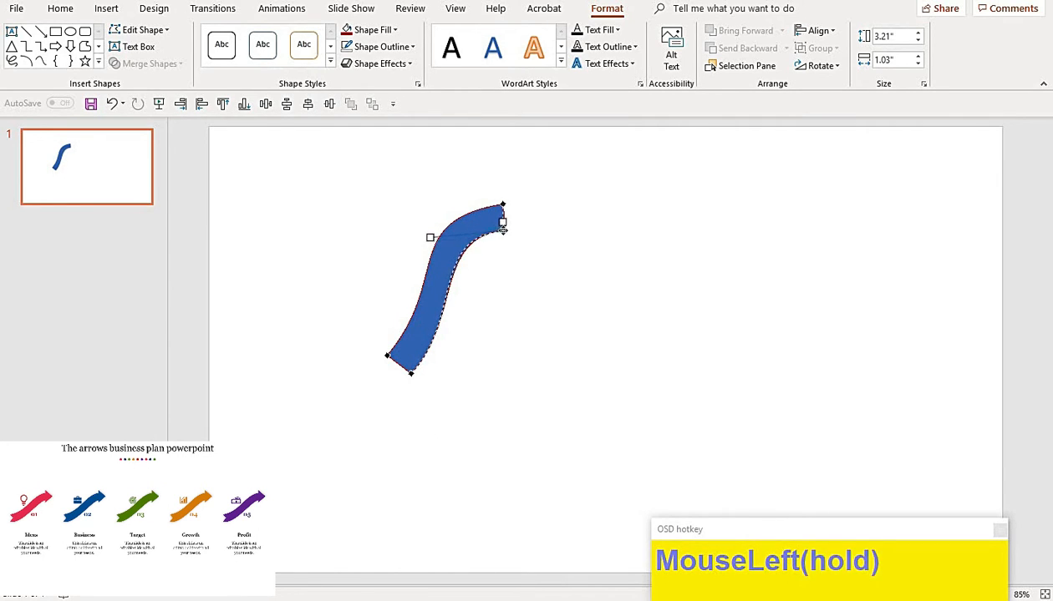
pyautogui.moveTo(430, 237); pyautogui.dragTo(397, 228)
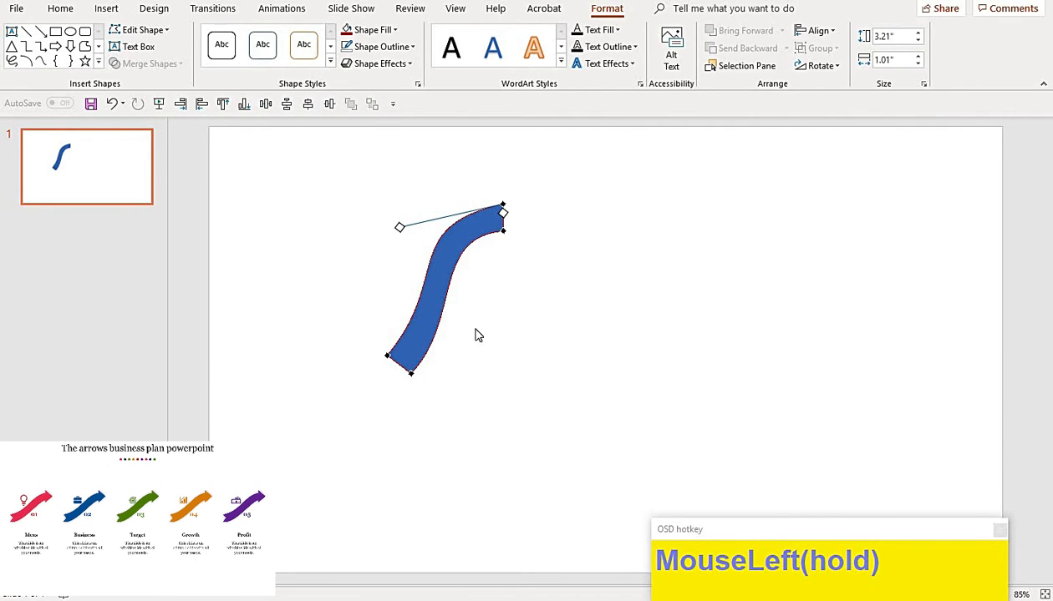
# Move the two corner points of the ribbon's lower end up and outward so that this end is vertical
pyautogui.click(399, 382)
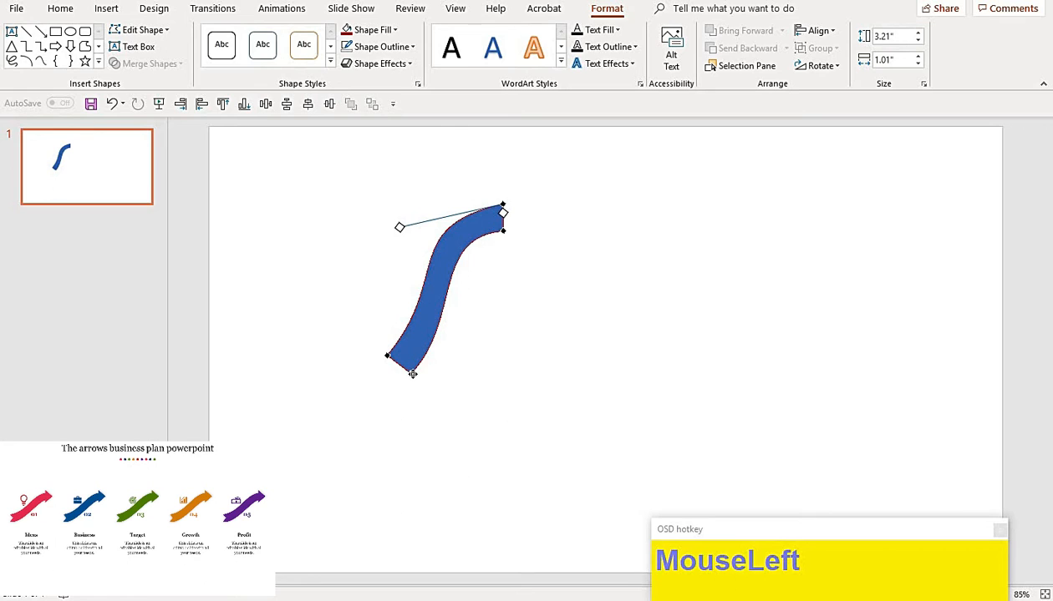
pyautogui.click(390, 354)
pyautogui.press('F9')
pyautogui.moveTo(387, 359); pyautogui.dragTo(429, 293)
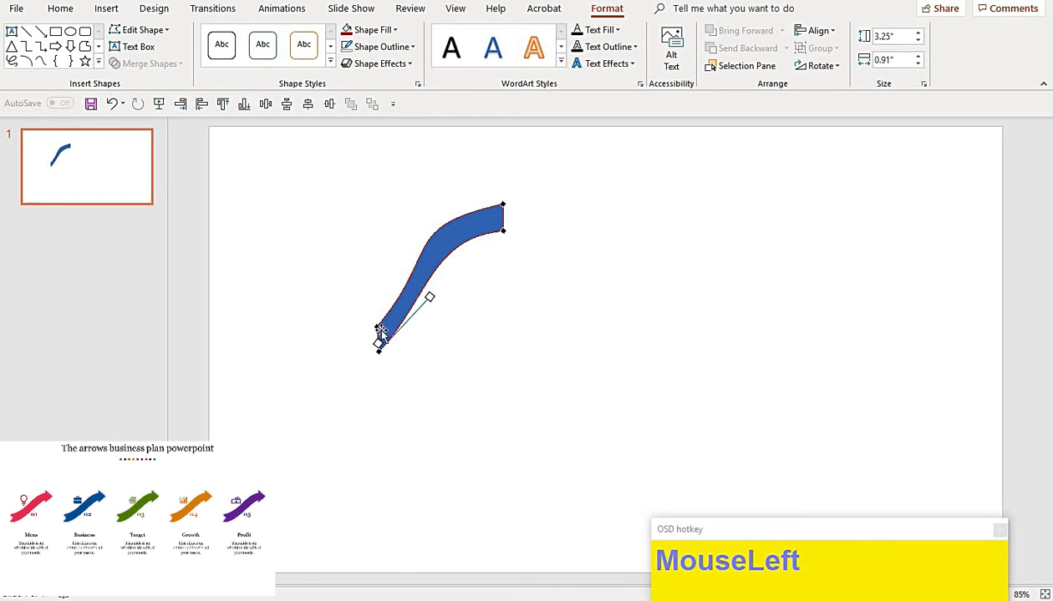
pyautogui.moveTo(374, 328); pyautogui.dragTo(404, 361)
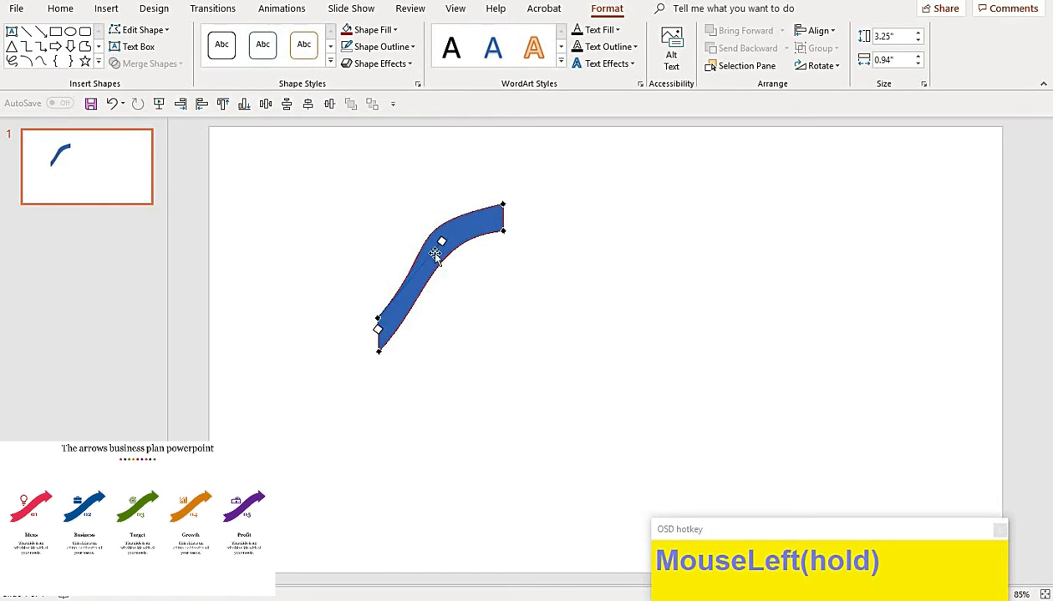
# Smooth the ribbon's two long edges by adjusting the curve handles at its lower-end corners and upper-end lower corner
pyautogui.moveTo(436, 255)
pyautogui.mouseDown()
pyautogui.moveTo(442, 240)
pyautogui.moveTo(429, 261)
pyautogui.moveTo(441, 236)
pyautogui.moveTo(454, 230)
pyautogui.moveTo(456, 240)
pyautogui.moveTo(456, 225)
pyautogui.moveTo(439, 242)
pyautogui.mouseUp()
pyautogui.click(503, 232)
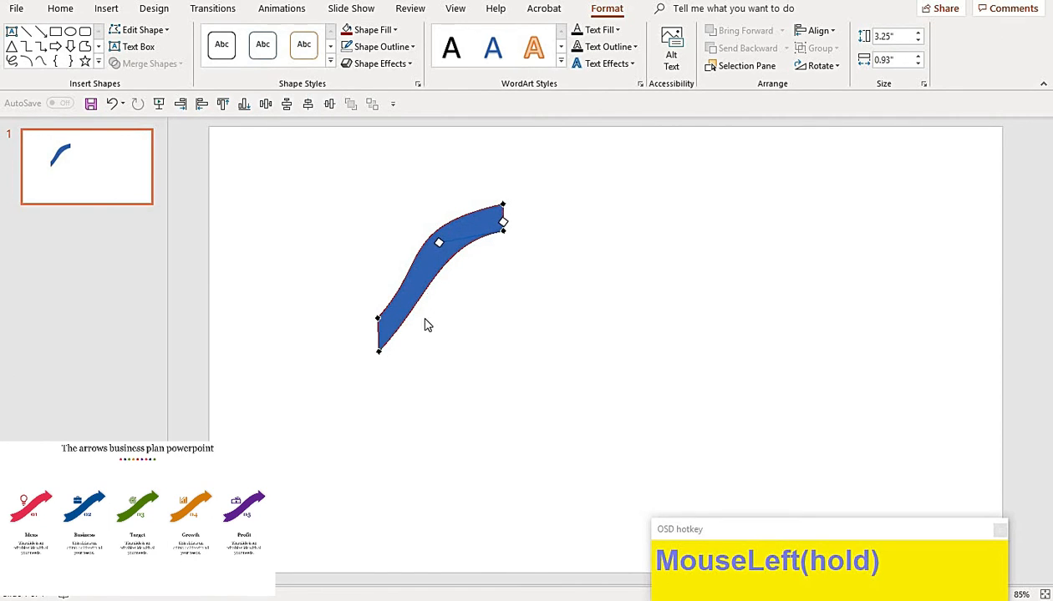
pyautogui.click(379, 352)
pyautogui.moveTo(430, 308); pyautogui.dragTo(439, 301)
pyautogui.click(502, 230)
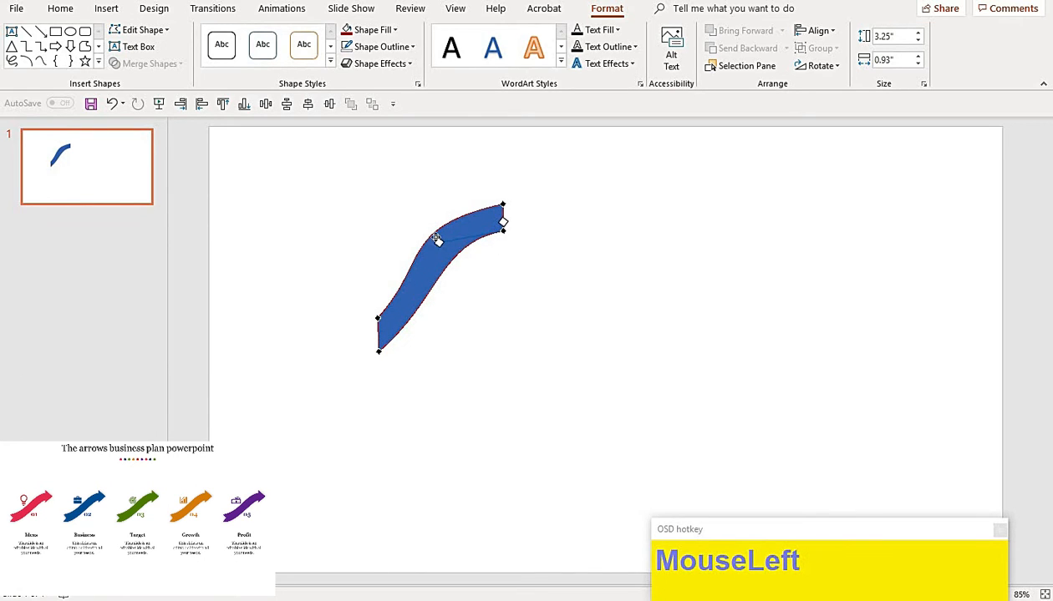
pyautogui.moveTo(437, 241); pyautogui.dragTo(422, 241)
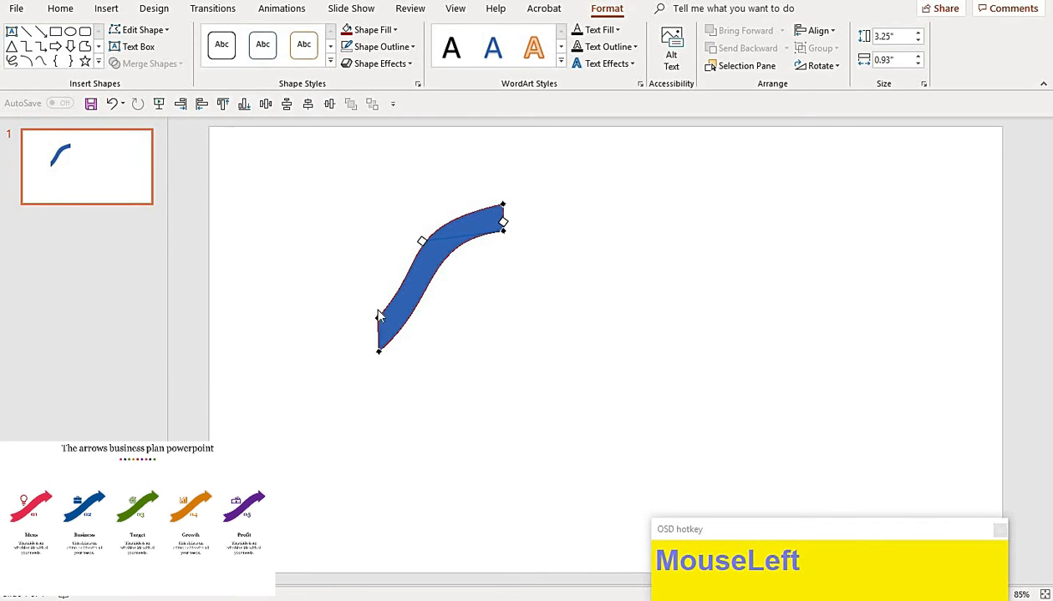
# Smooth the ribbon's upper edge by adjusting the curve handles at both of its end points
pyautogui.click(383, 319)
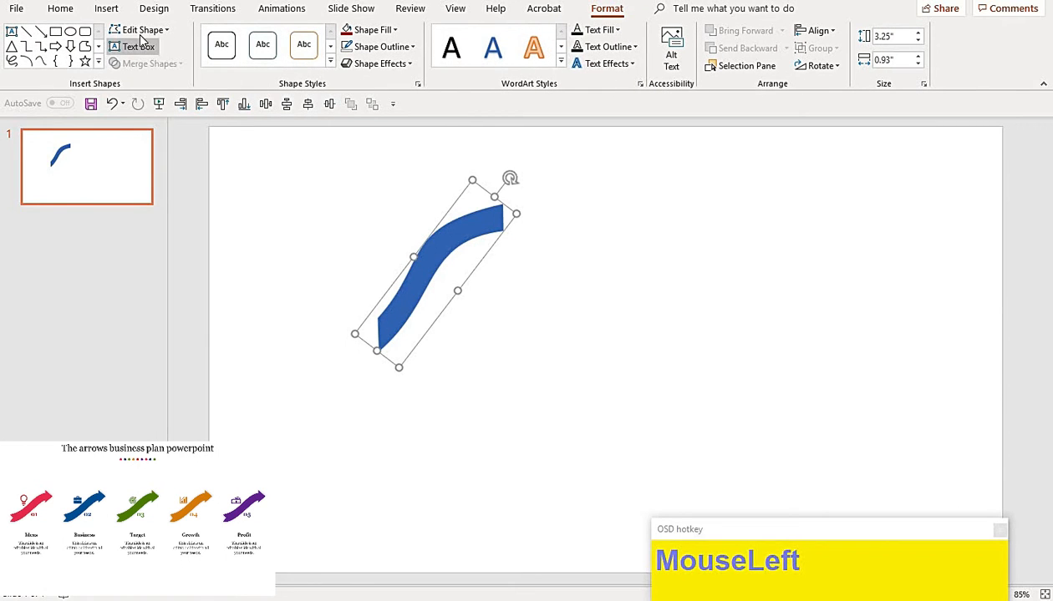
pyautogui.click(142, 31)
pyautogui.click(144, 65)
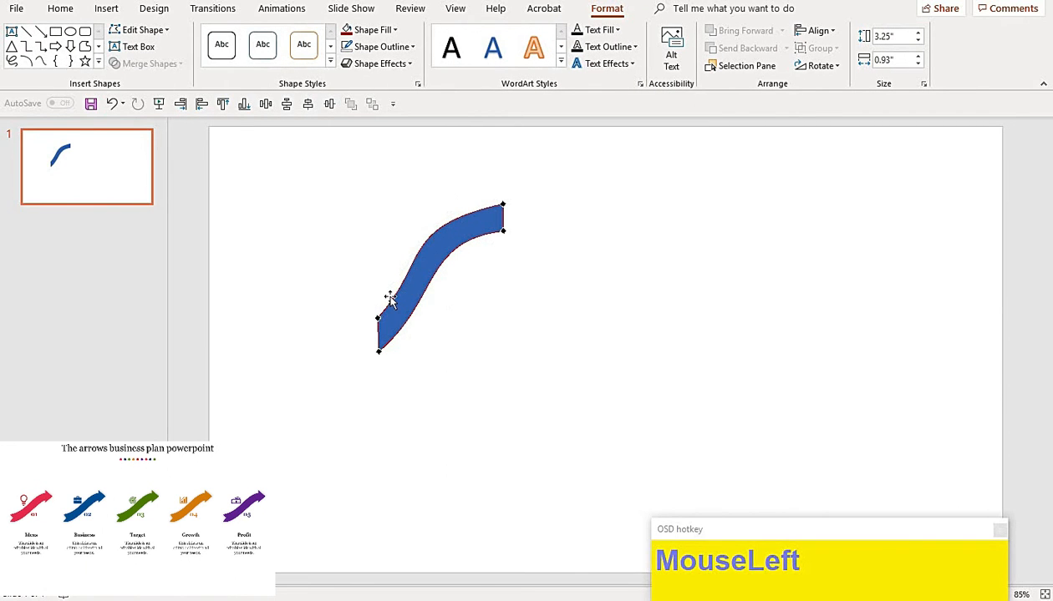
pyautogui.click(377, 318)
pyautogui.moveTo(416, 266)
pyautogui.mouseDown()
pyautogui.moveTo(408, 277)
pyautogui.moveTo(426, 281)
pyautogui.mouseUp()
pyautogui.click(501, 205)
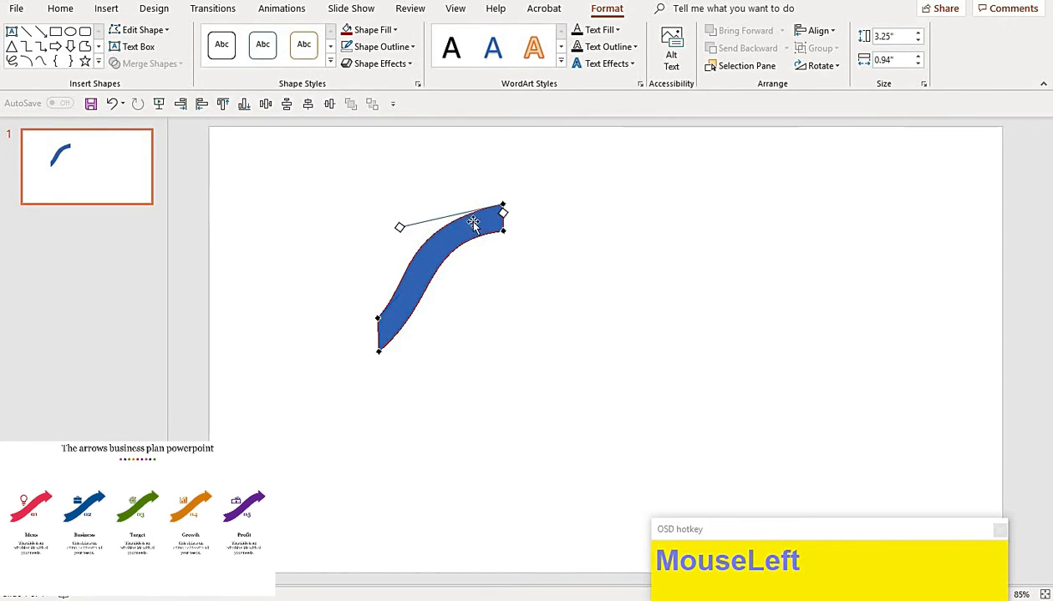
pyautogui.moveTo(399, 224); pyautogui.dragTo(418, 217)
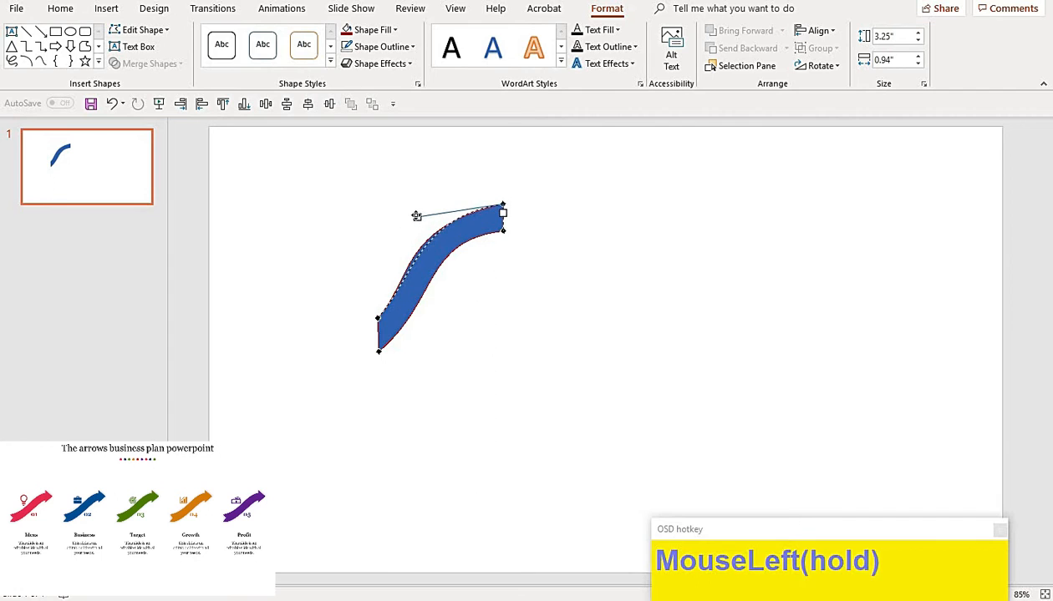
pyautogui.click(377, 319)
pyautogui.moveTo(413, 282); pyautogui.dragTo(412, 283)
pyautogui.click(458, 309)
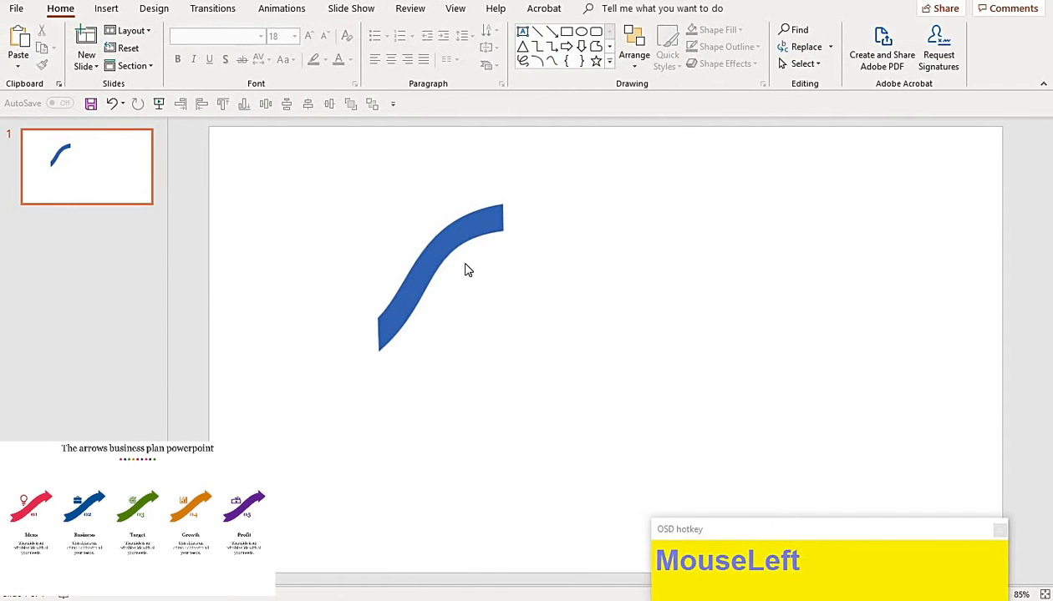
# Move the ribbon slightly down and right, and cut a notch into its lower end by adding an edit point and pulling it inward
pyautogui.moveTo(461, 238); pyautogui.dragTo(491, 260)
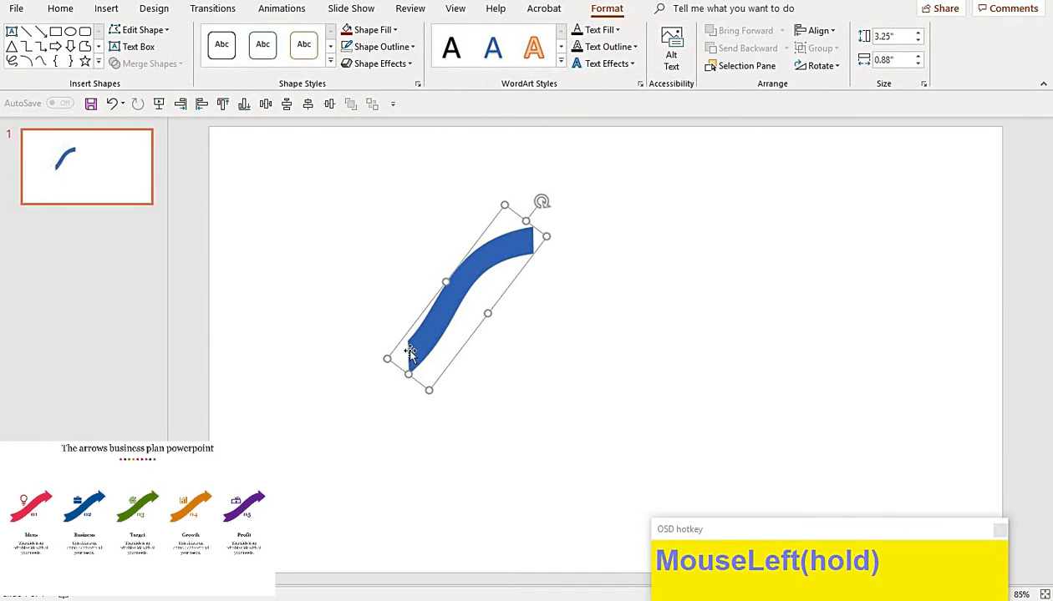
pyautogui.moveTo(412, 349); pyautogui.dragTo(409, 356)
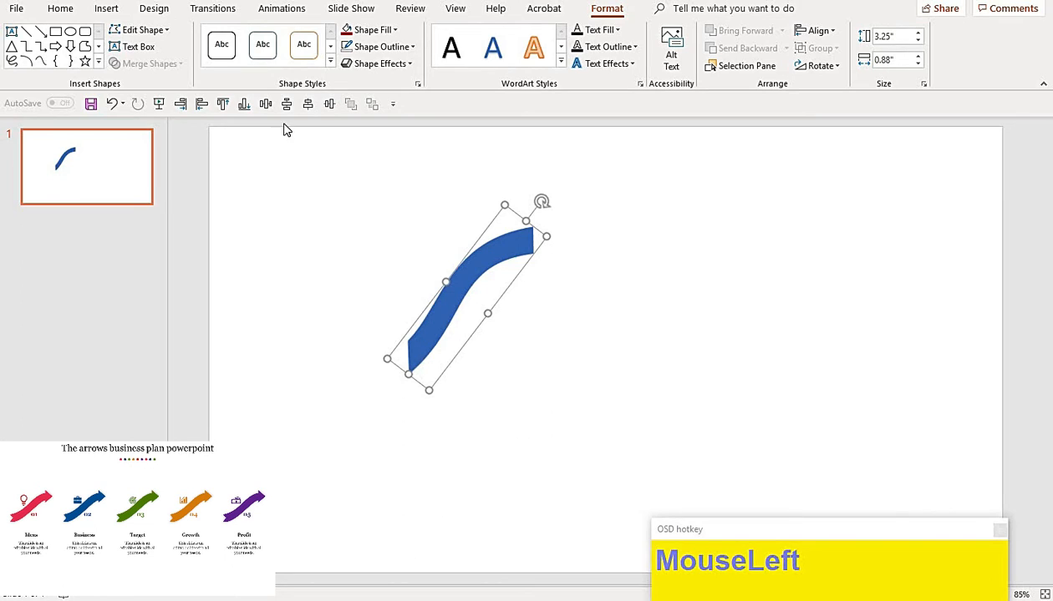
pyautogui.click(141, 30)
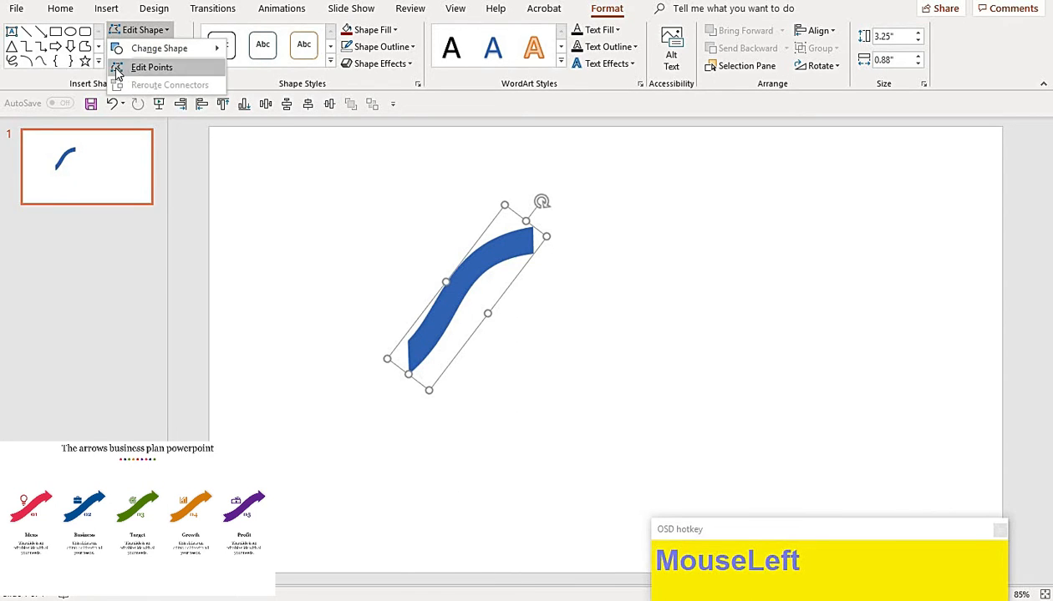
pyautogui.click(118, 69)
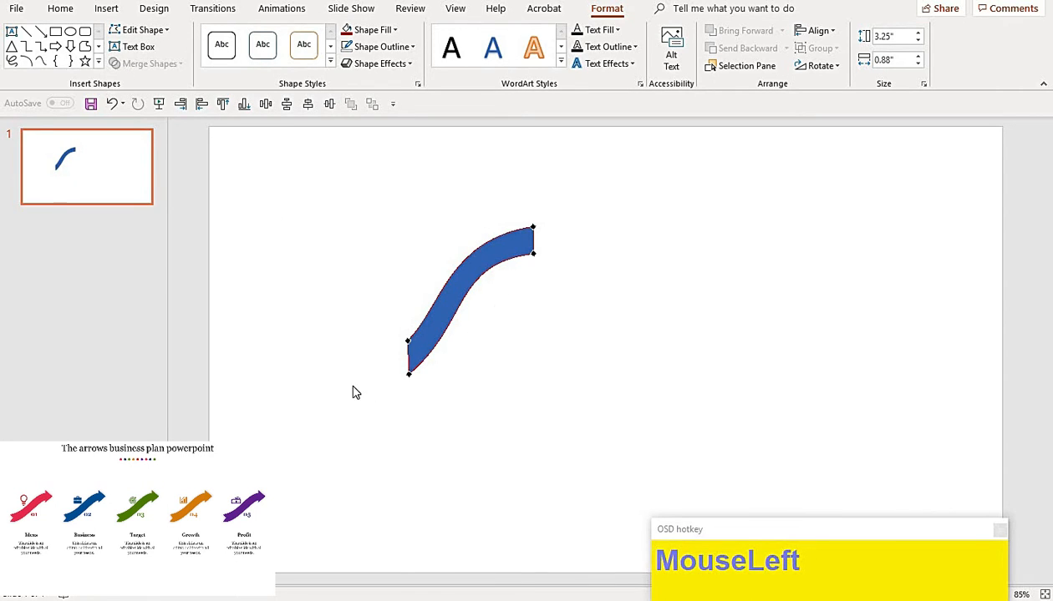
pyautogui.rightClick(407, 357)
pyautogui.click(439, 370)
pyautogui.moveTo(408, 358)
pyautogui.mouseDown()
pyautogui.moveTo(434, 369)
pyautogui.moveTo(411, 347)
pyautogui.mouseUp()
pyautogui.click(465, 365)
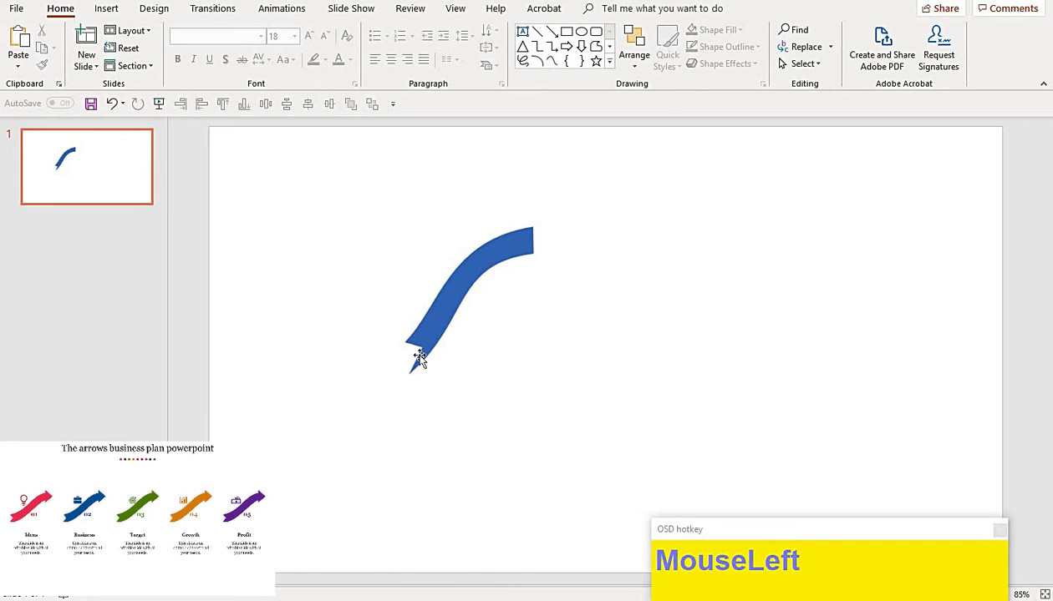
# Move the upper corner point of the ribbon's notched tail slightly outward
pyautogui.click(419, 358)
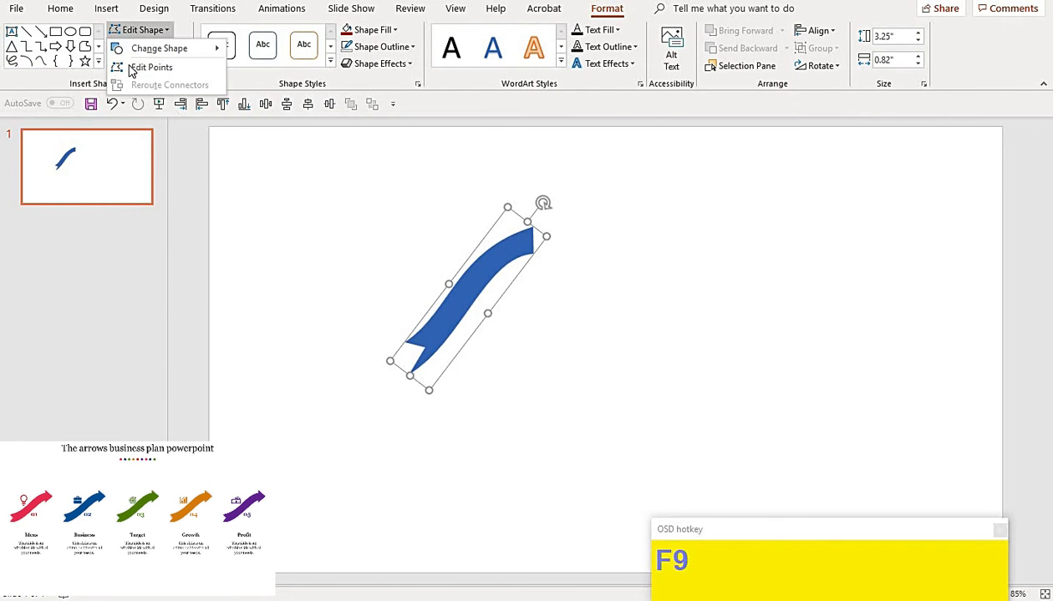
pyautogui.click(122, 68)
pyautogui.moveTo(404, 340); pyautogui.dragTo(458, 356)
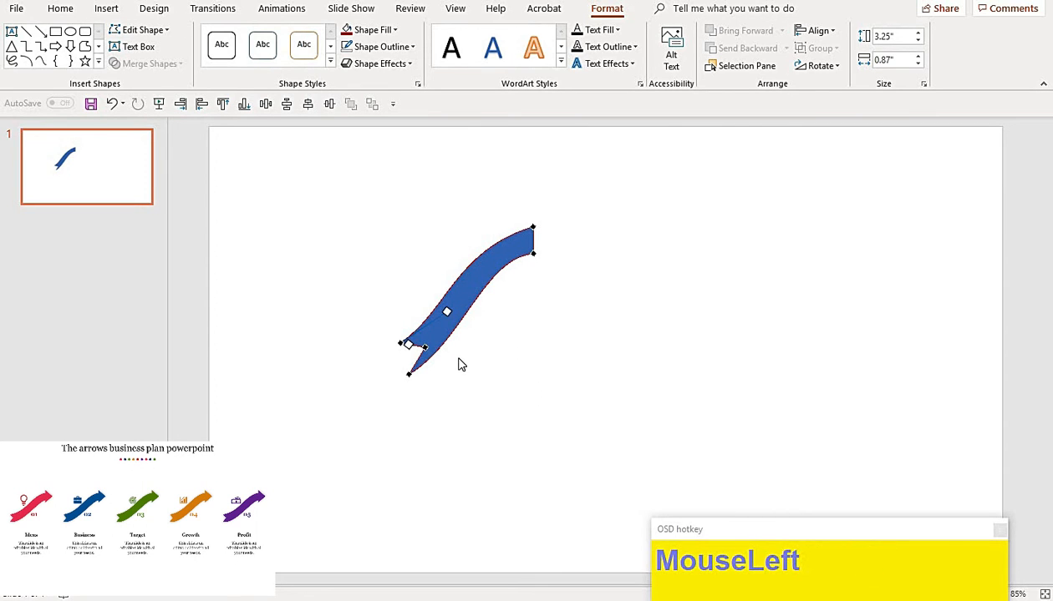
pyautogui.click(466, 363)
# Refine the ribbon's lower edge by adjusting the curve handle at the bottom tip of the notched tail
pyautogui.click(437, 341)
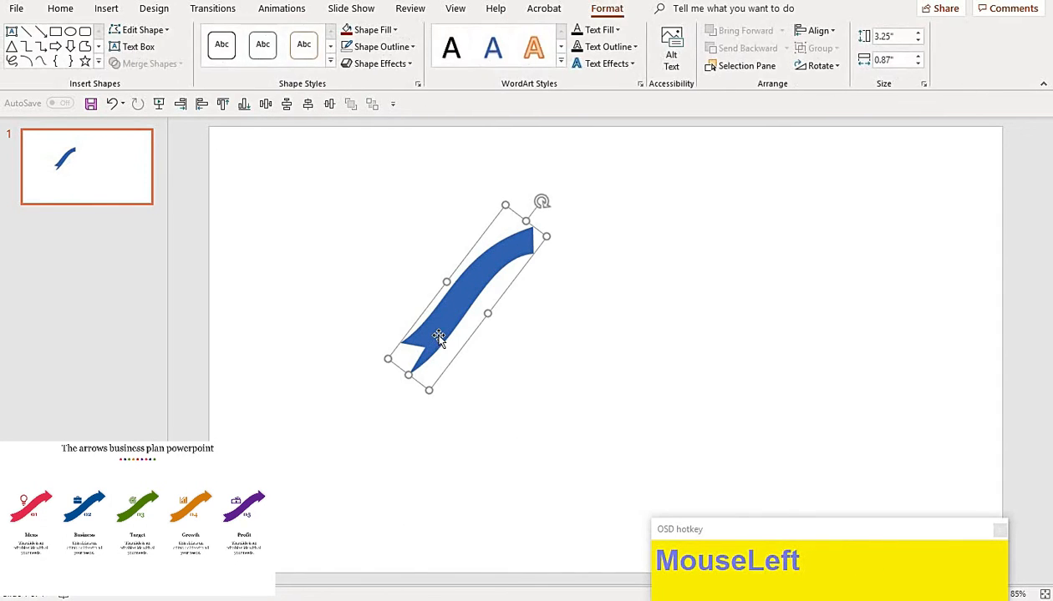
pyautogui.click(142, 29)
pyautogui.click(138, 66)
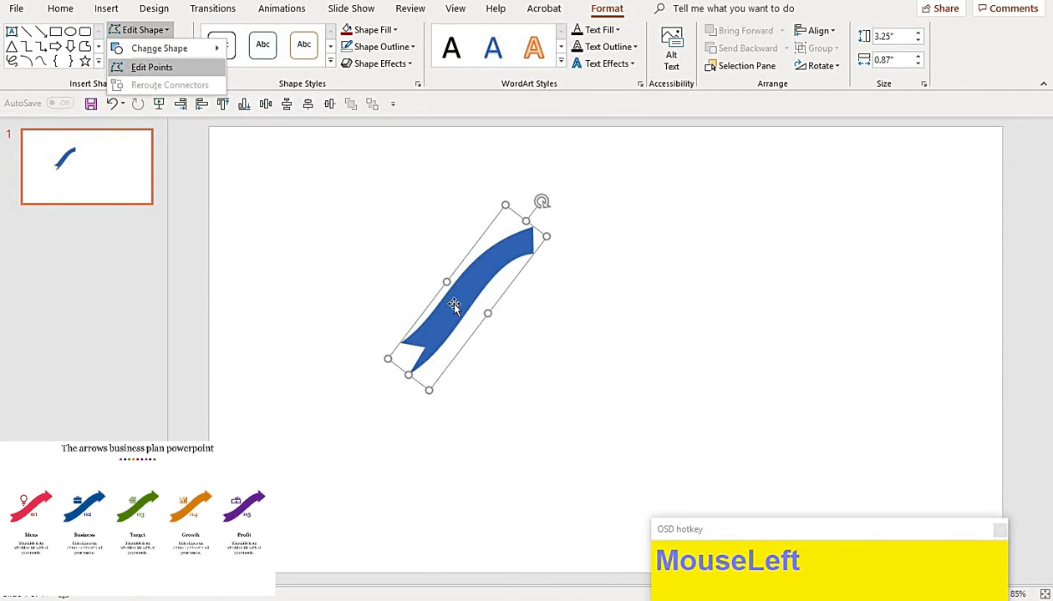
pyautogui.click(411, 374)
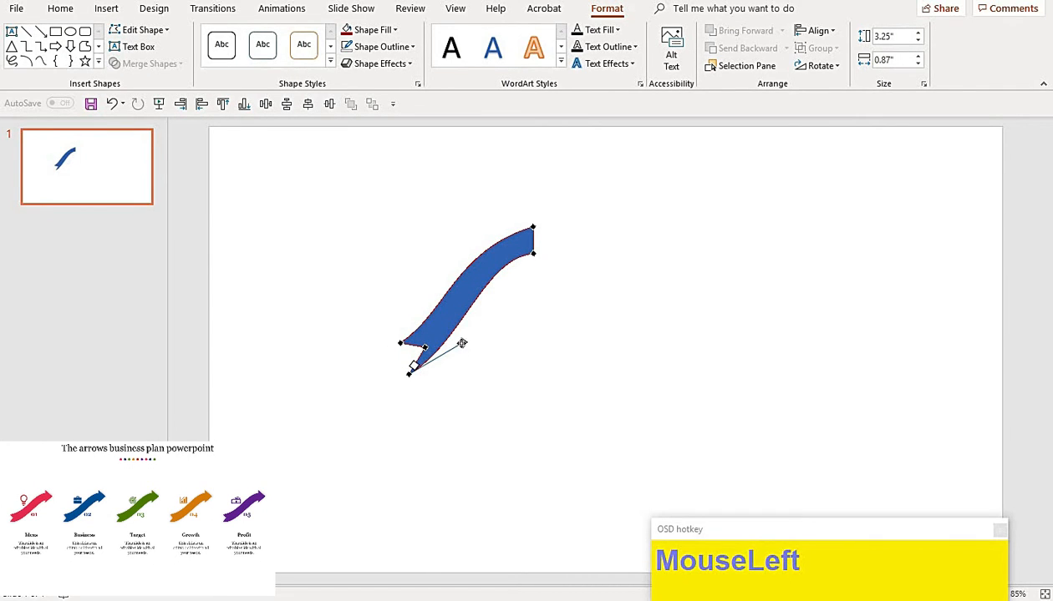
pyautogui.moveTo(462, 343); pyautogui.dragTo(448, 345)
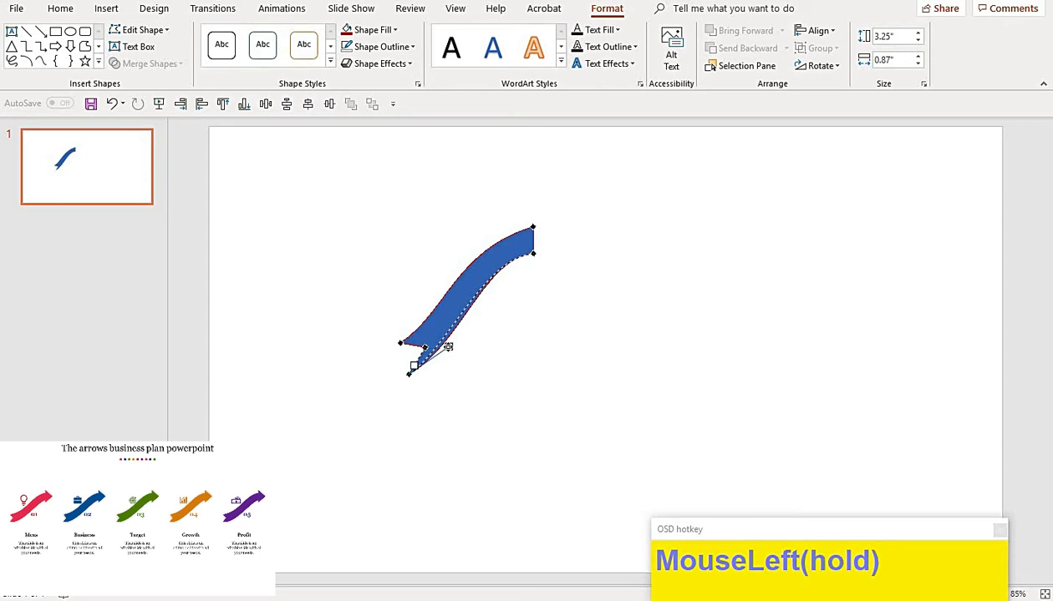
pyautogui.click(533, 253)
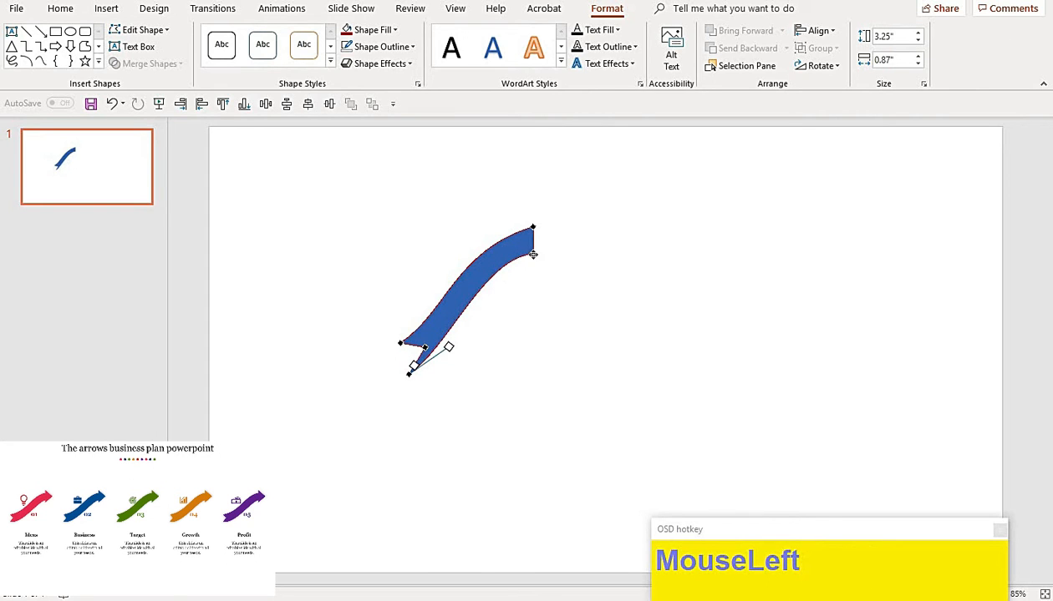
pyautogui.click(532, 312)
pyautogui.click(476, 278)
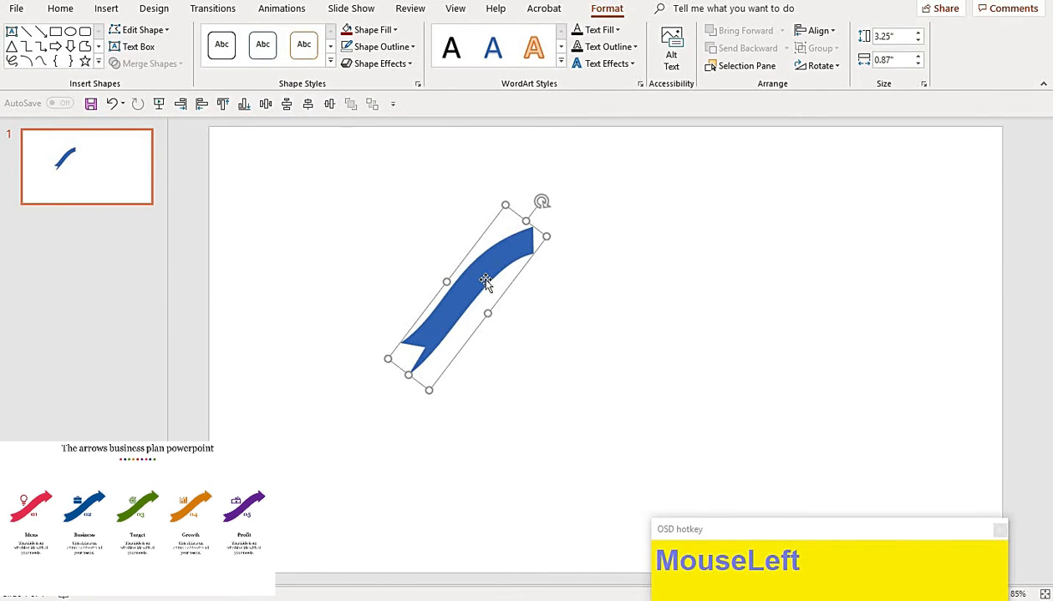
# Edit the lower corner point of the ribbon's right end and move the ribbon down and left on the slide
pyautogui.press('F9')
pyautogui.click(607, 8)
pyautogui.click(155, 30)
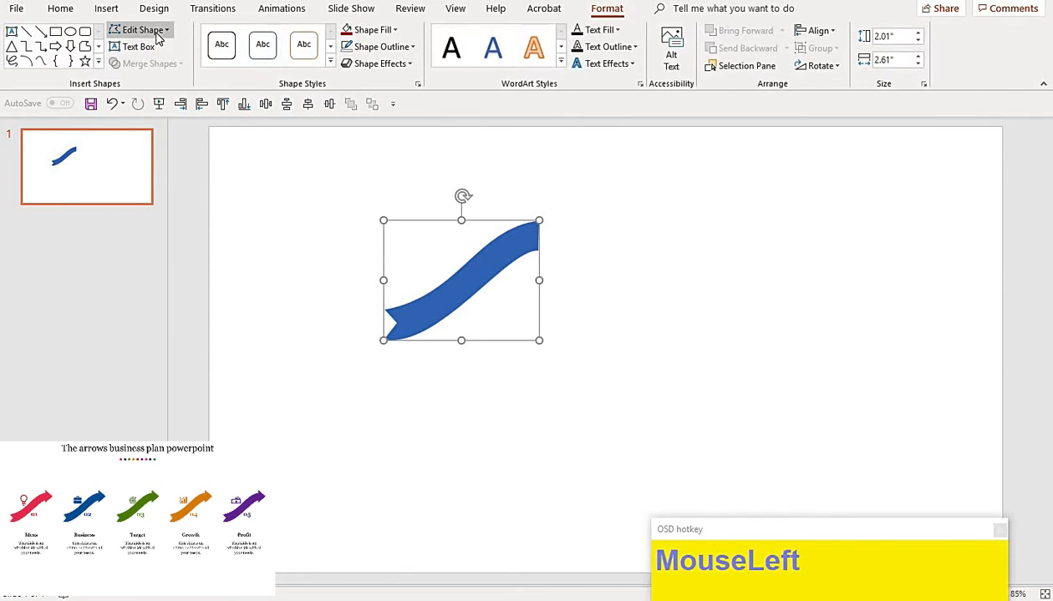
pyautogui.click(154, 68)
pyautogui.click(539, 253)
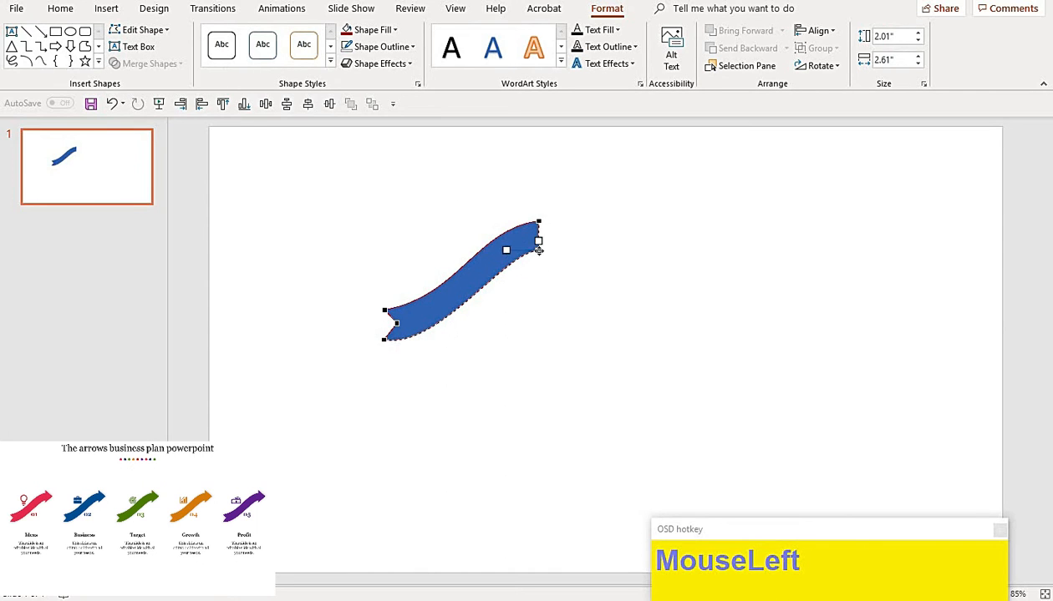
pyautogui.click(345, 227)
pyautogui.moveTo(326, 205); pyautogui.dragTo(644, 372)
pyautogui.moveTo(470, 281); pyautogui.dragTo(420, 342)
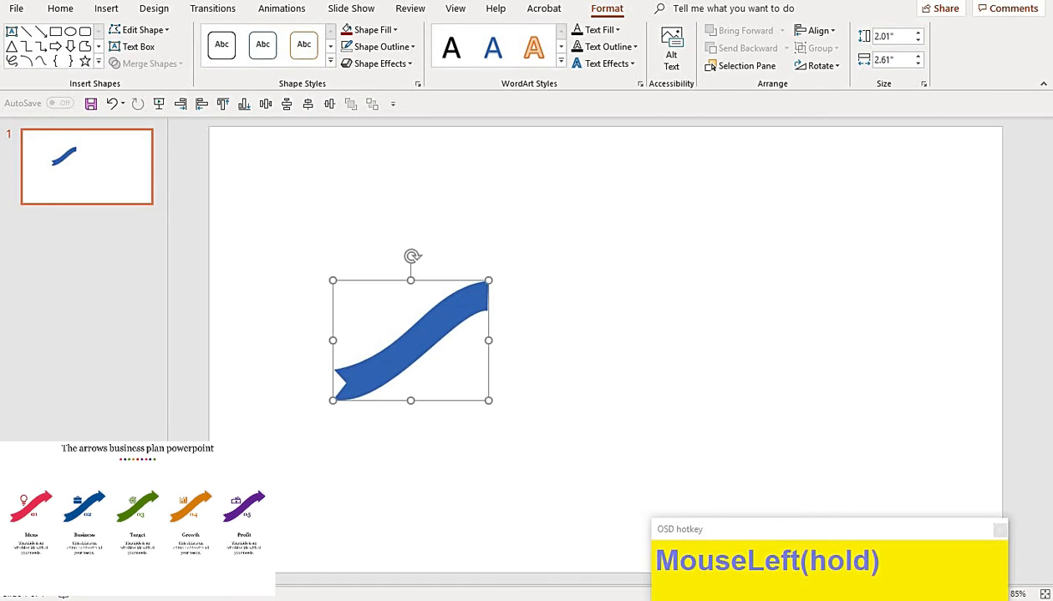
# Add a triangle, rotate it to point right, size it to about 0.47" by 0.78", and place it as an arrowhead on the ribbon's upper end
pyautogui.click(11, 46)
pyautogui.click(565, 225)
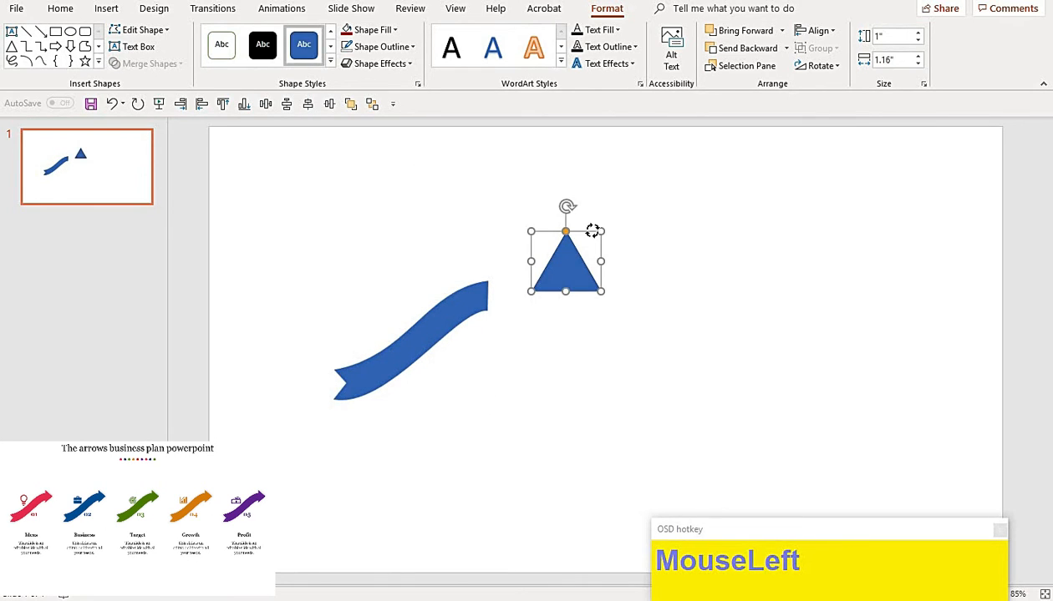
pyautogui.moveTo(593, 230); pyautogui.dragTo(585, 260)
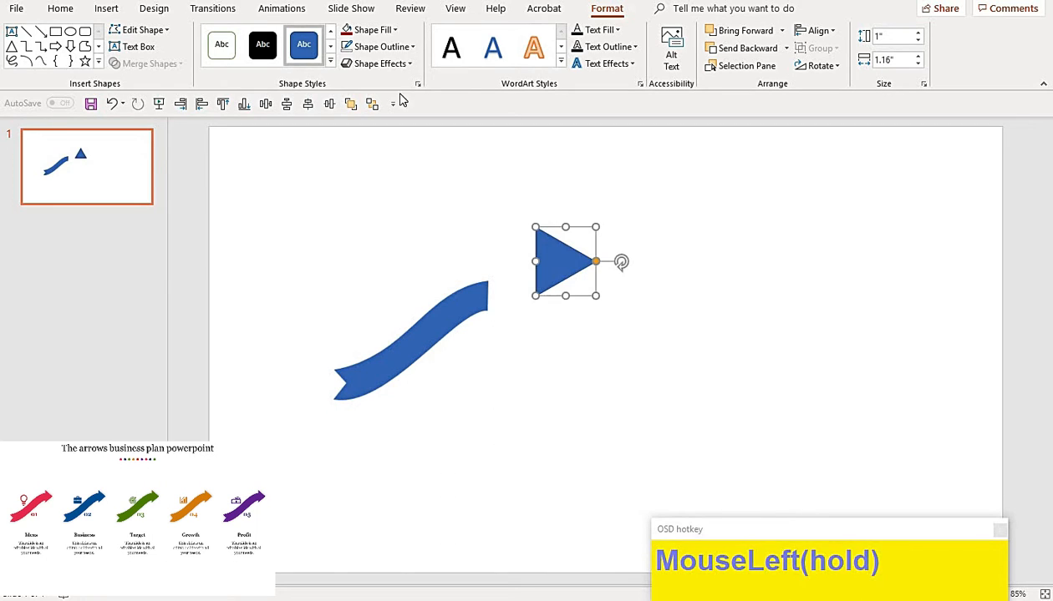
pyautogui.moveTo(594, 224); pyautogui.dragTo(496, 301)
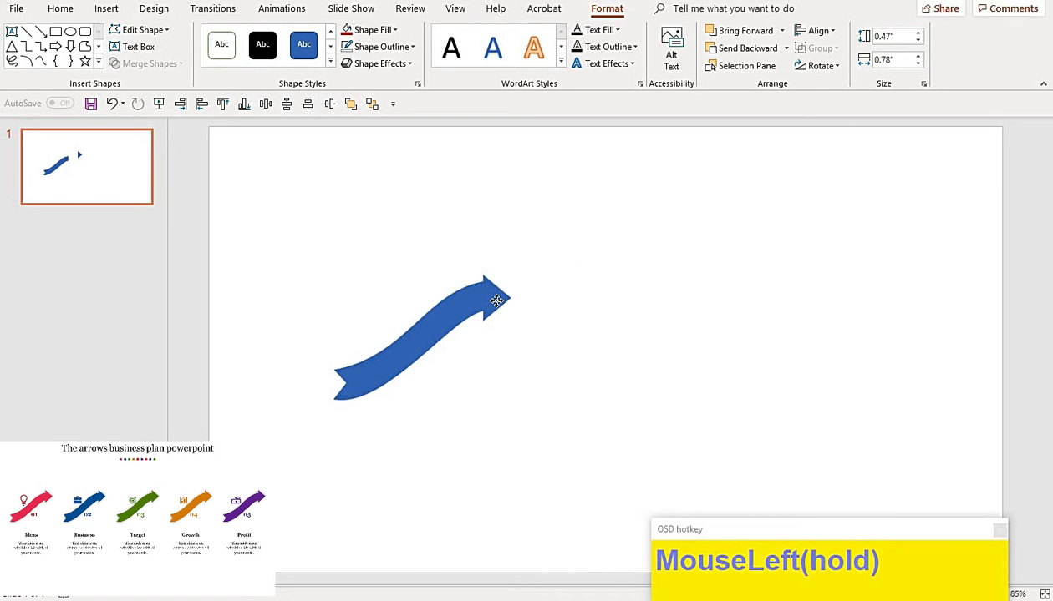
# Nudge the arrowhead triangle slightly upward to center it on the ribbon's upper end
pyautogui.keyDown('shift'); pyautogui.click(454, 309); pyautogui.keyUp('shift')
pyautogui.click(524, 320)
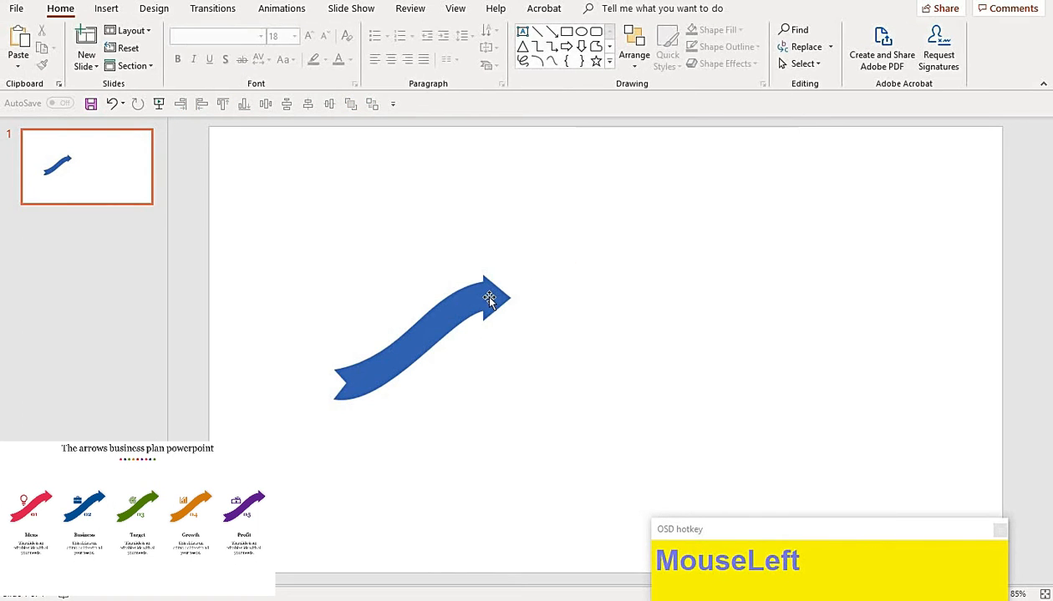
pyautogui.click(489, 299)
pyautogui.press('Up')
pyautogui.press('Up')
pyautogui.press('Up')
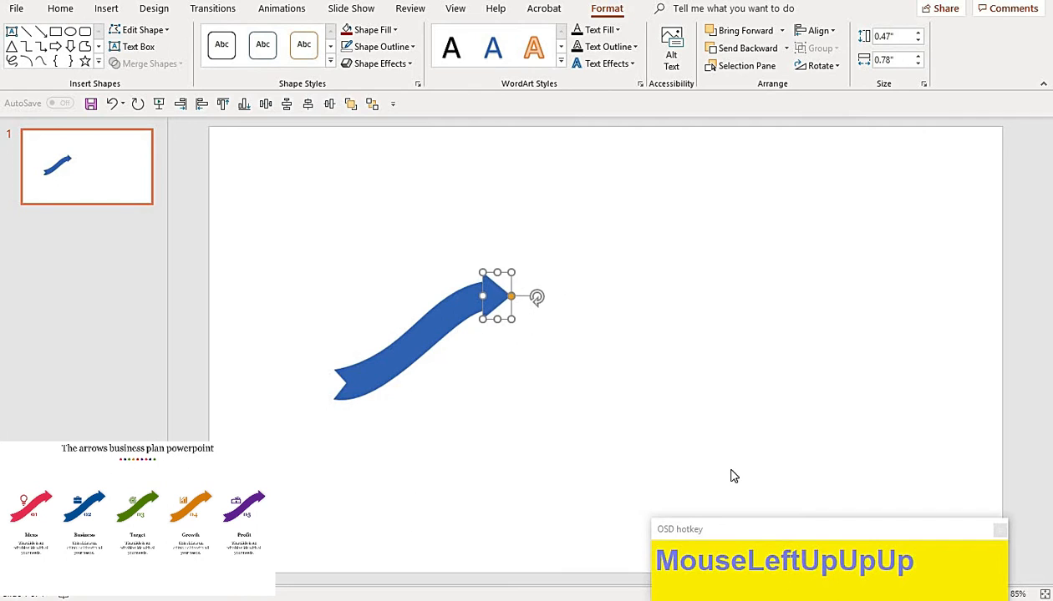
# Enlarge the arrowhead triangle slightly in both height and width on the ribbon's upper end
pyautogui.click(722, 359)
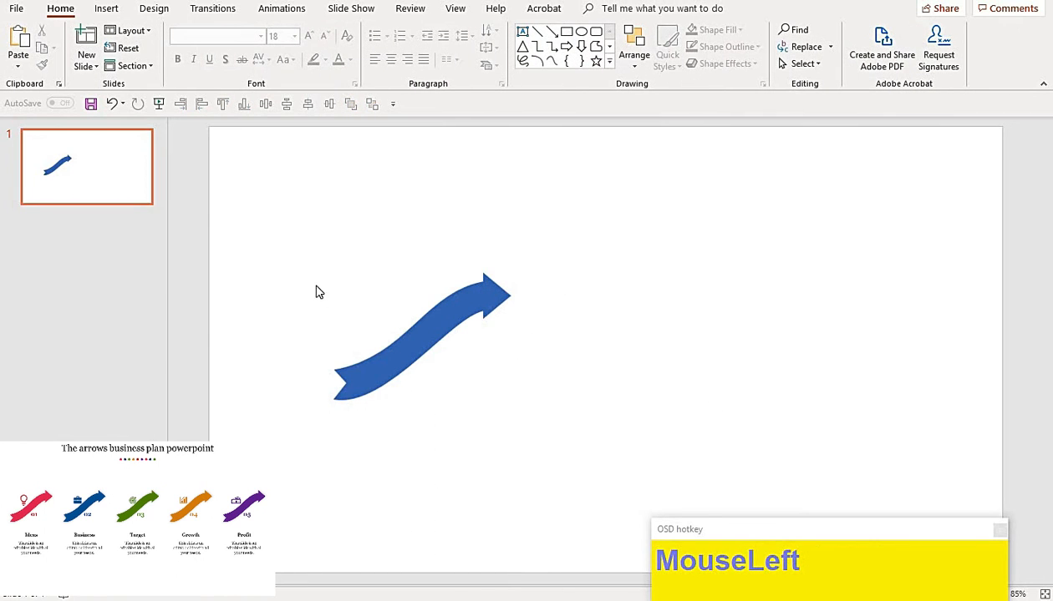
pyautogui.moveTo(305, 249); pyautogui.dragTo(817, 444)
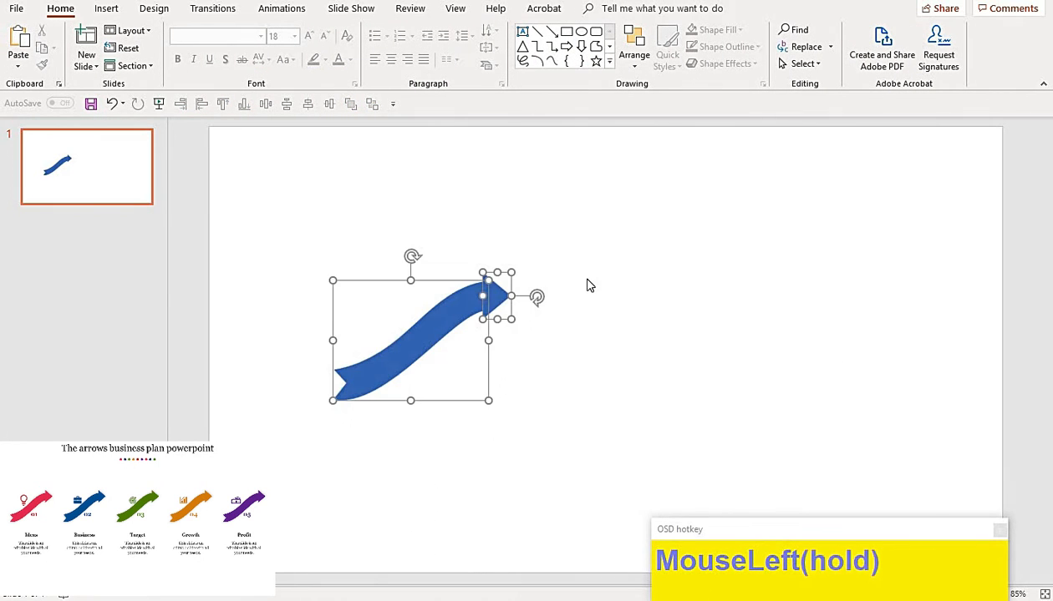
pyautogui.click(503, 319)
pyautogui.click(496, 291)
pyautogui.hotkey('shift', 'Up')
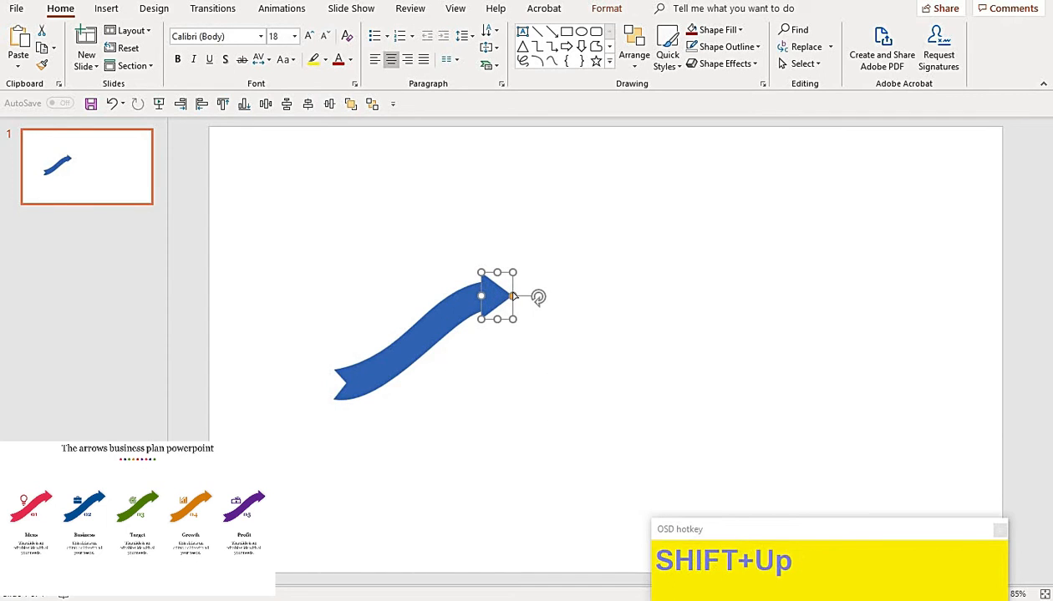
pyautogui.hotkey('shift', 'Right')
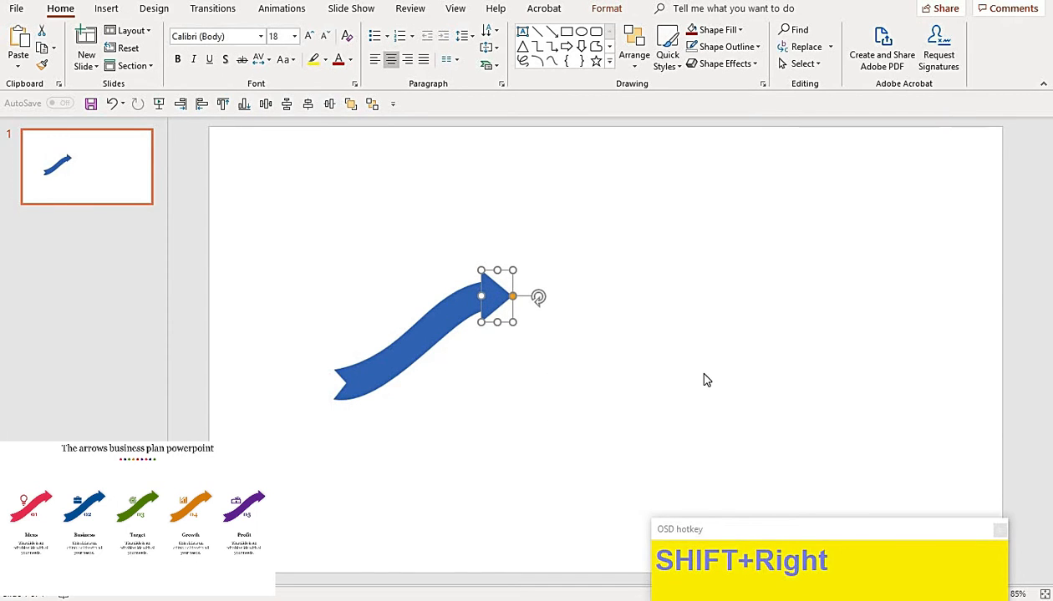
pyautogui.click(743, 261)
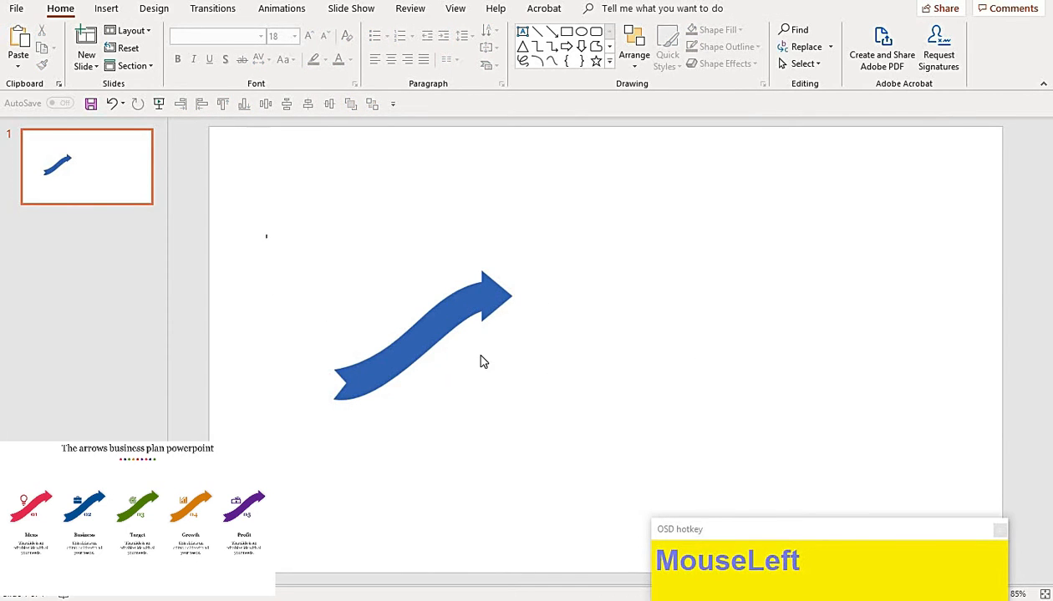
# Group the ribbon with its arrowhead, scale the group down proportionally and move it toward the slide's left side
pyautogui.moveTo(266, 234); pyautogui.dragTo(599, 441)
pyautogui.hotkey('ctrl', 'g')
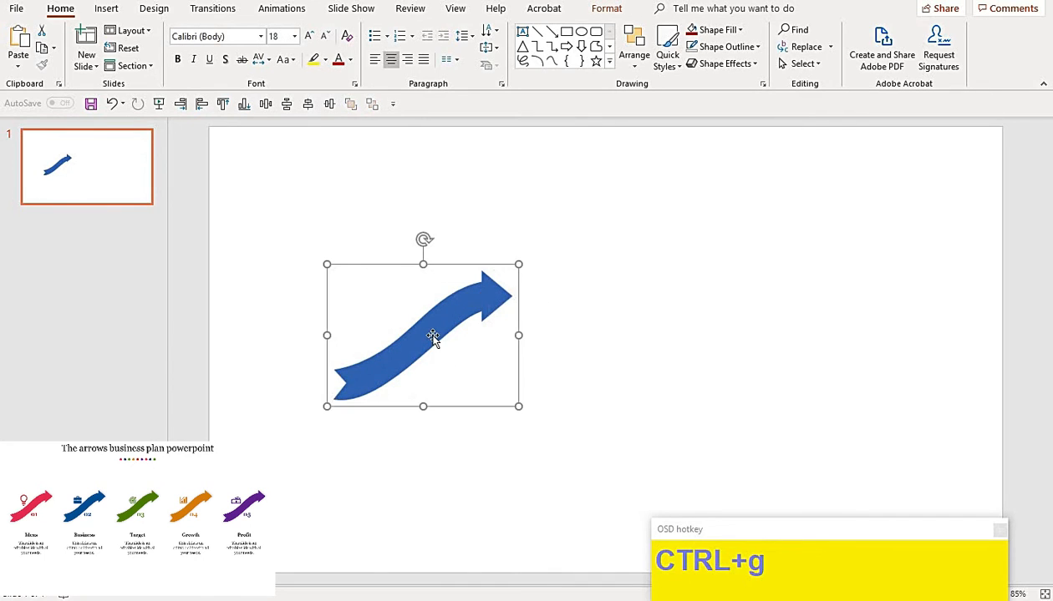
pyautogui.click(424, 336)
pyautogui.click(563, 309)
pyautogui.moveTo(407, 349); pyautogui.dragTo(403, 307)
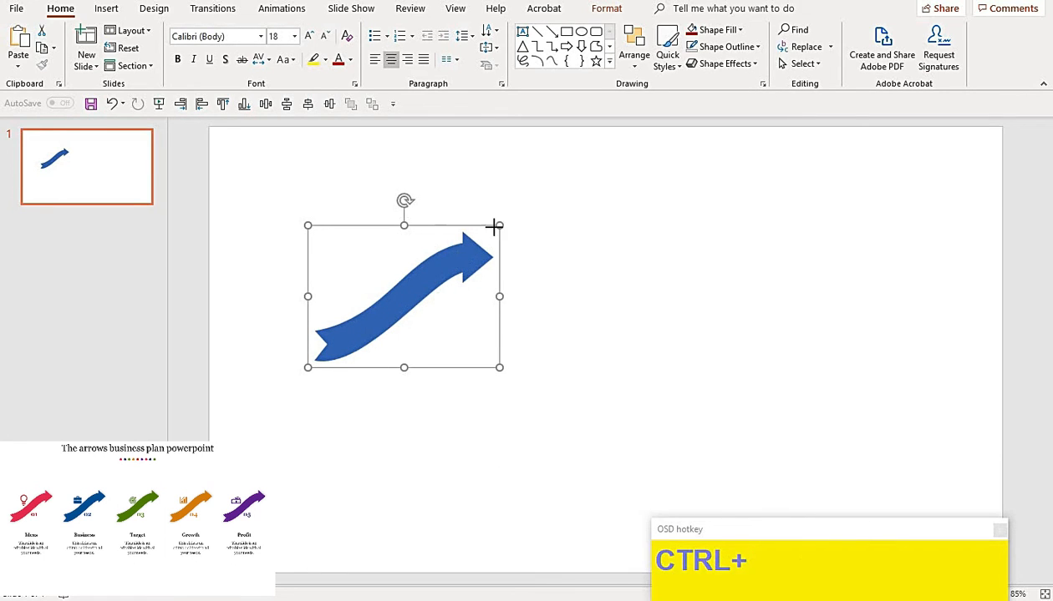
pyautogui.moveTo(499, 226); pyautogui.dragTo(482, 235)
pyautogui.moveTo(423, 280); pyautogui.dragTo(379, 300)
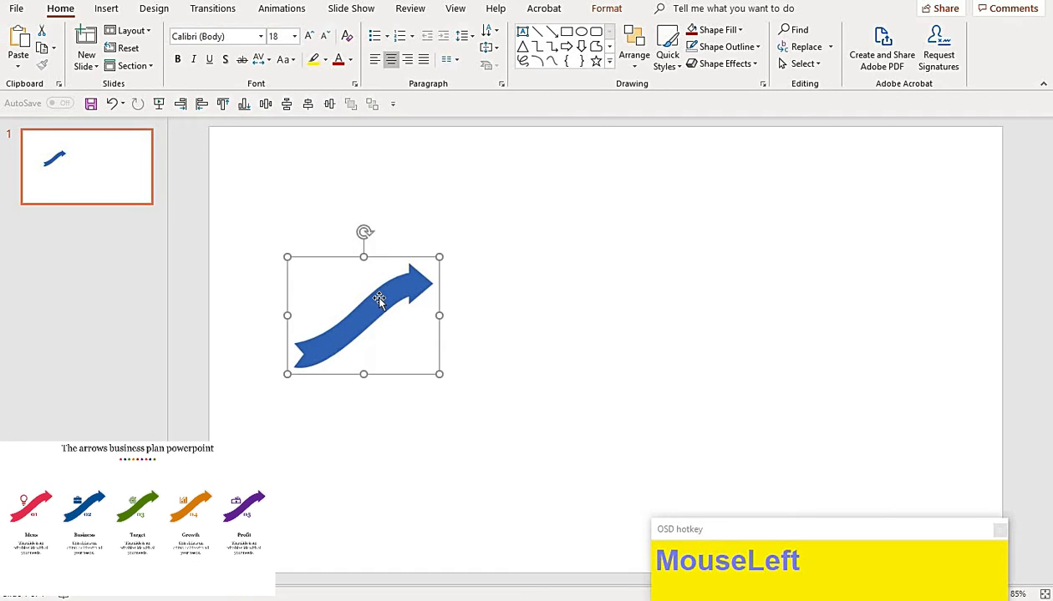
# Ungroup the arrow and merge the ribbon and arrowhead into a single shape with Union
pyautogui.click(560, 330)
pyautogui.click(386, 306)
pyautogui.hotkey('ctrl', 'shift', 'g')
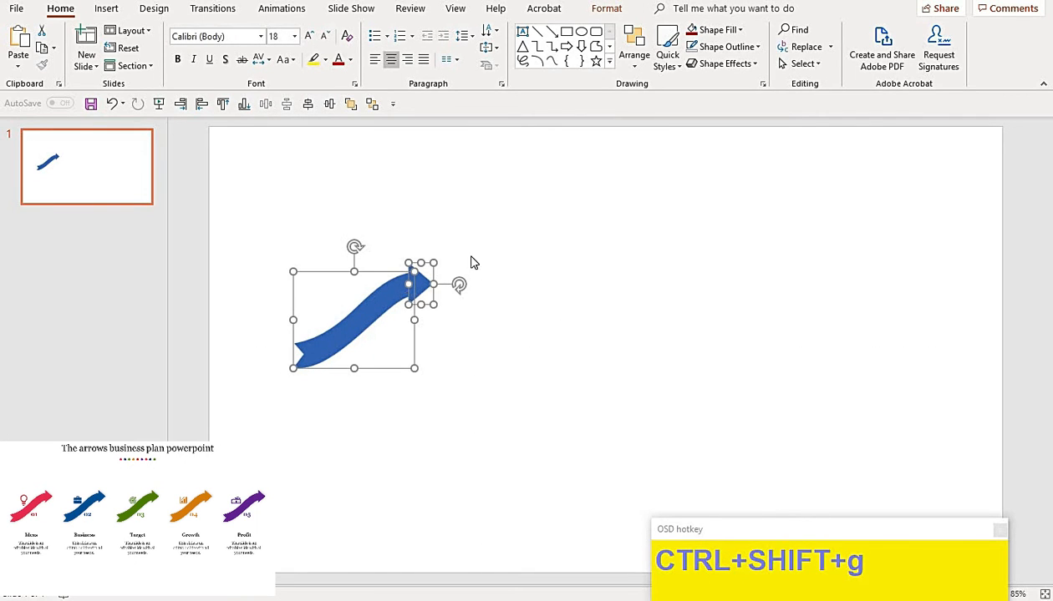
pyautogui.click(596, 7)
pyautogui.click(146, 63)
pyautogui.click(142, 82)
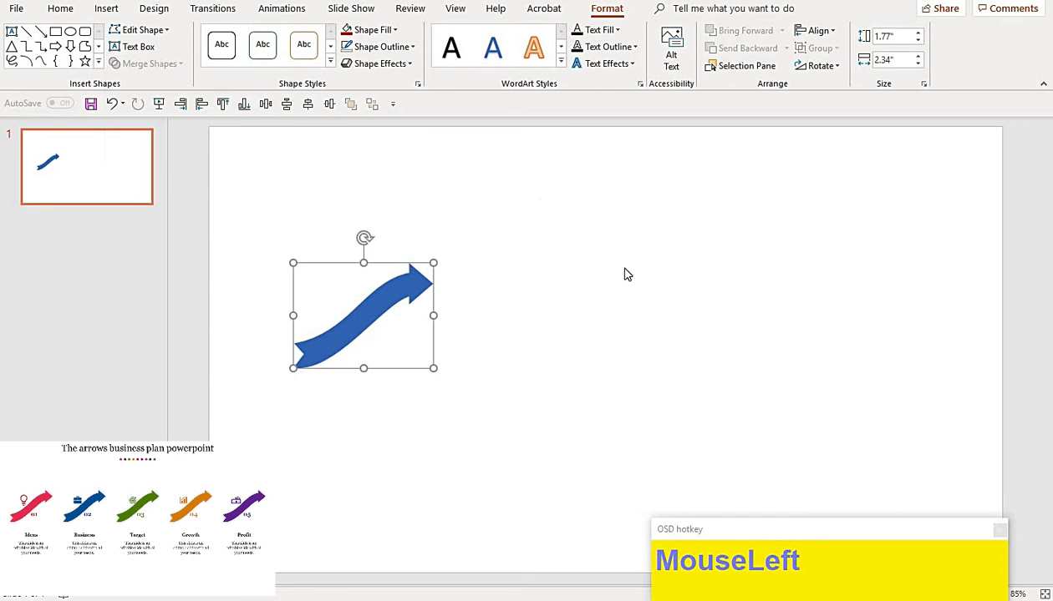
# Scale the merged arrow down to about 1.55" by 2.06" and move it up and left on the slide
pyautogui.click(487, 329)
pyautogui.click(411, 287)
pyautogui.moveTo(423, 269); pyautogui.dragTo(425, 270)
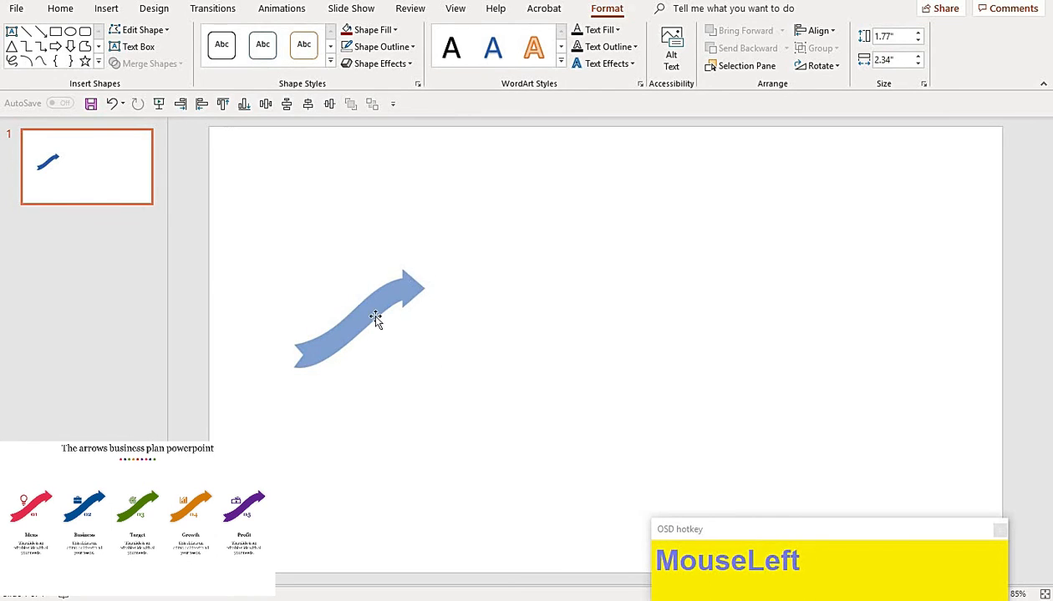
pyautogui.moveTo(373, 319); pyautogui.dragTo(341, 300)
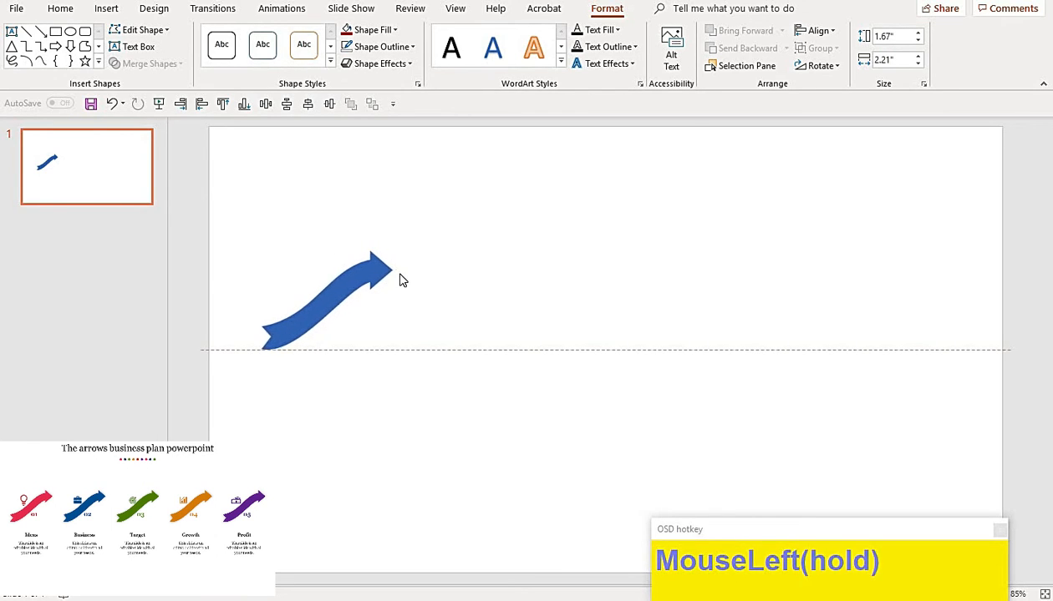
pyautogui.moveTo(393, 250); pyautogui.dragTo(382, 263)
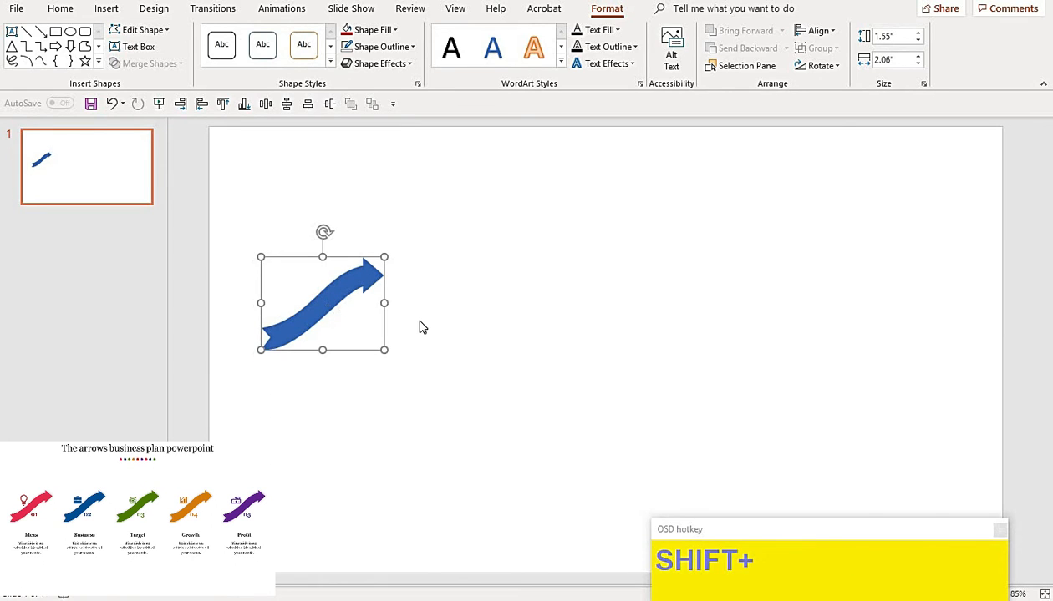
pyautogui.click(419, 321)
pyautogui.click(326, 307)
pyautogui.click(523, 280)
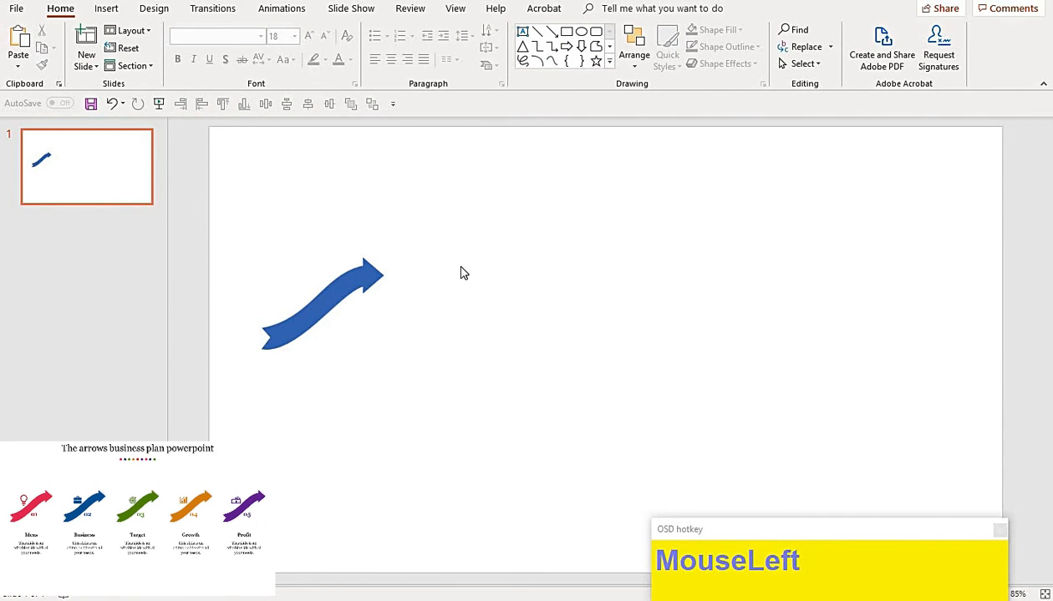
# Add a small text box reading "01" above and right of the arrow, with its text centered
pyautogui.moveTo(502, 203); pyautogui.dragTo(545, 226)
pyautogui.write('01')
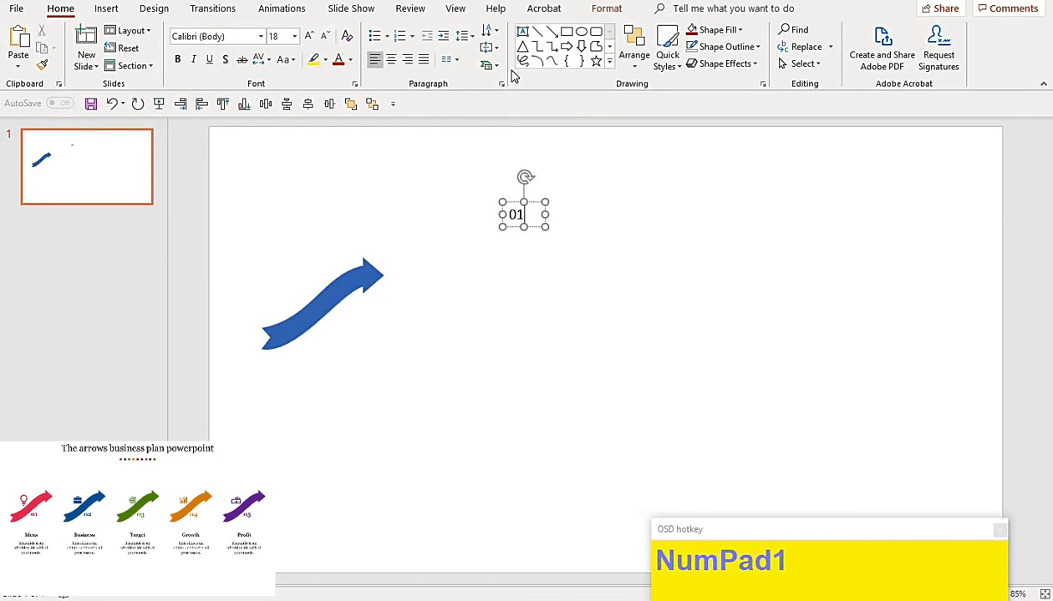
pyautogui.click(389, 60)
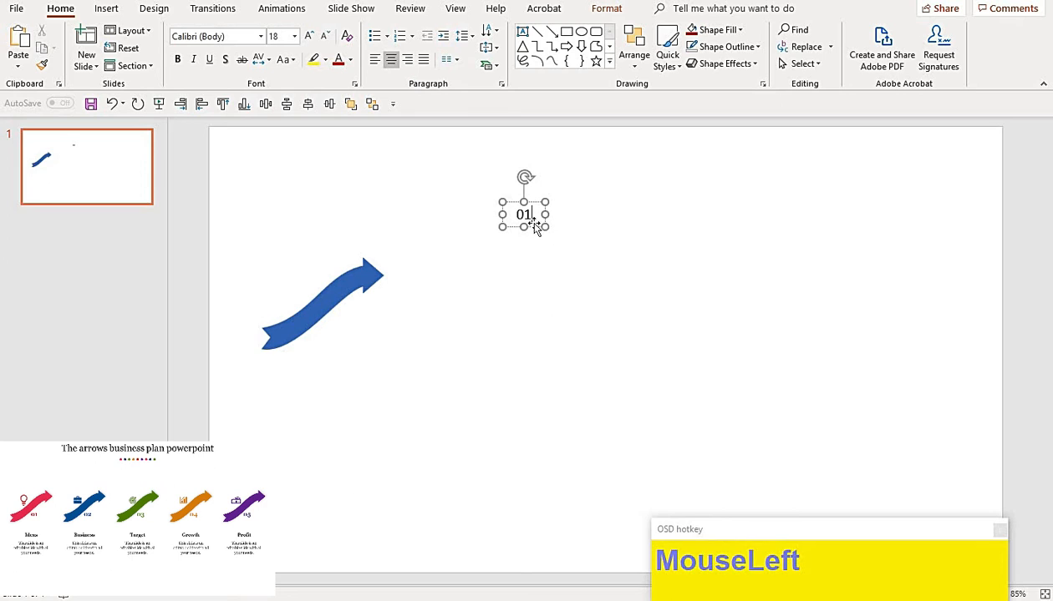
# Format the "01" label in bold 20 pt Georgia and place it just below the middle of the arrow
pyautogui.click(261, 41)
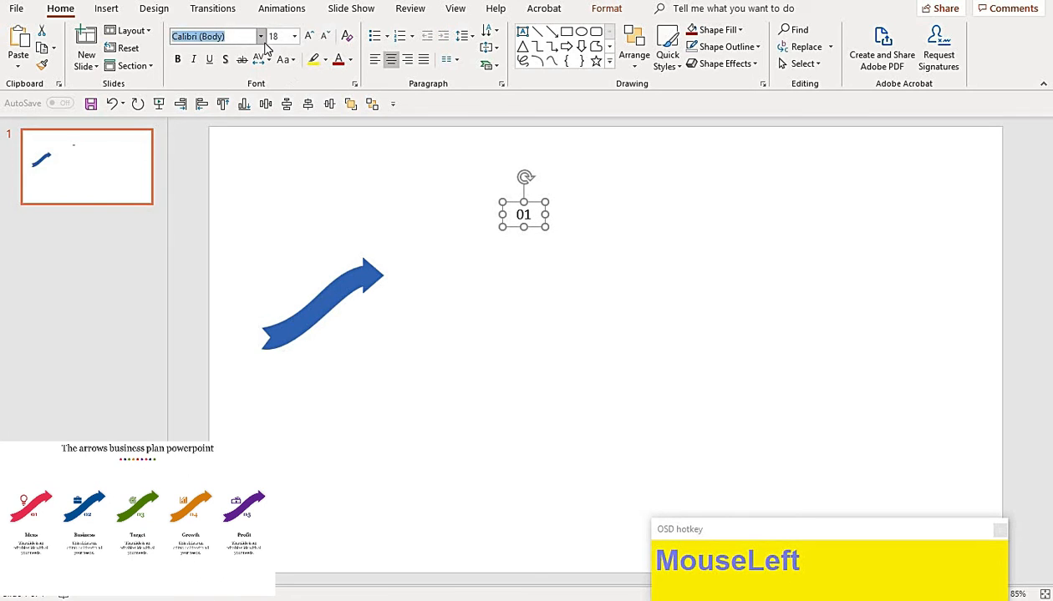
pyautogui.write('geo')
pyautogui.press('Return')
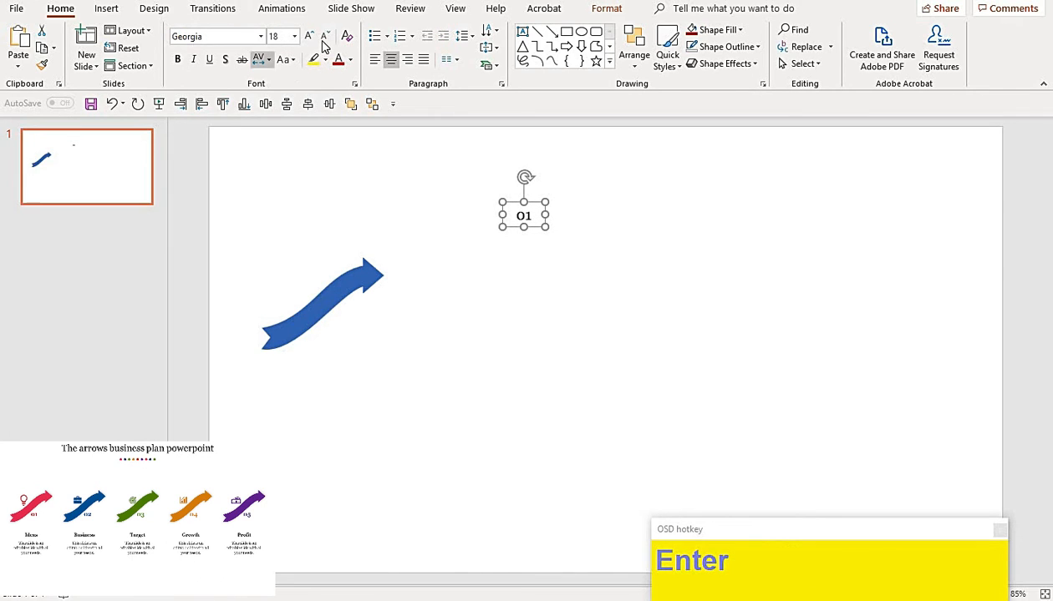
pyautogui.click(309, 36)
pyautogui.click(177, 59)
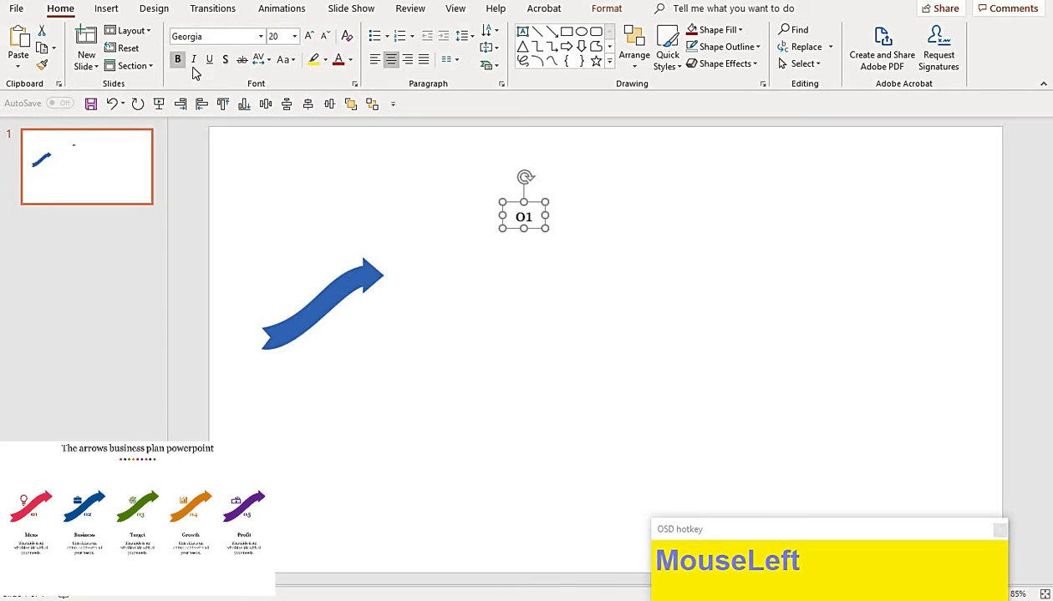
pyautogui.moveTo(472, 268); pyautogui.dragTo(344, 338)
pyautogui.click(411, 332)
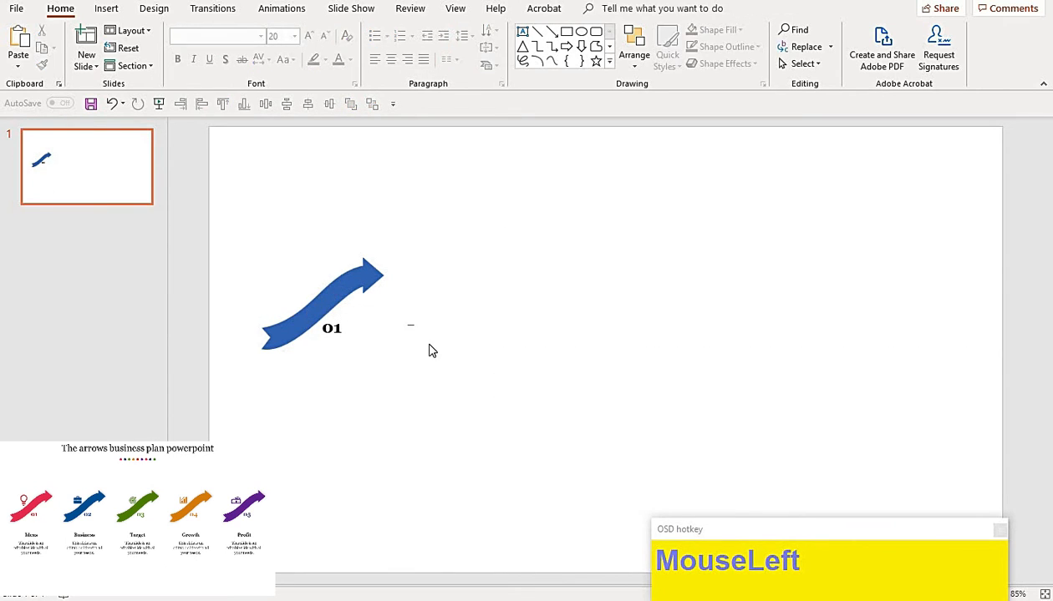
# Bring in the caption texts and five black icons, and move the light bulb, target and chart icons down the slide
pyautogui.press('F9')
pyautogui.moveTo(574, 237); pyautogui.dragTo(519, 518)
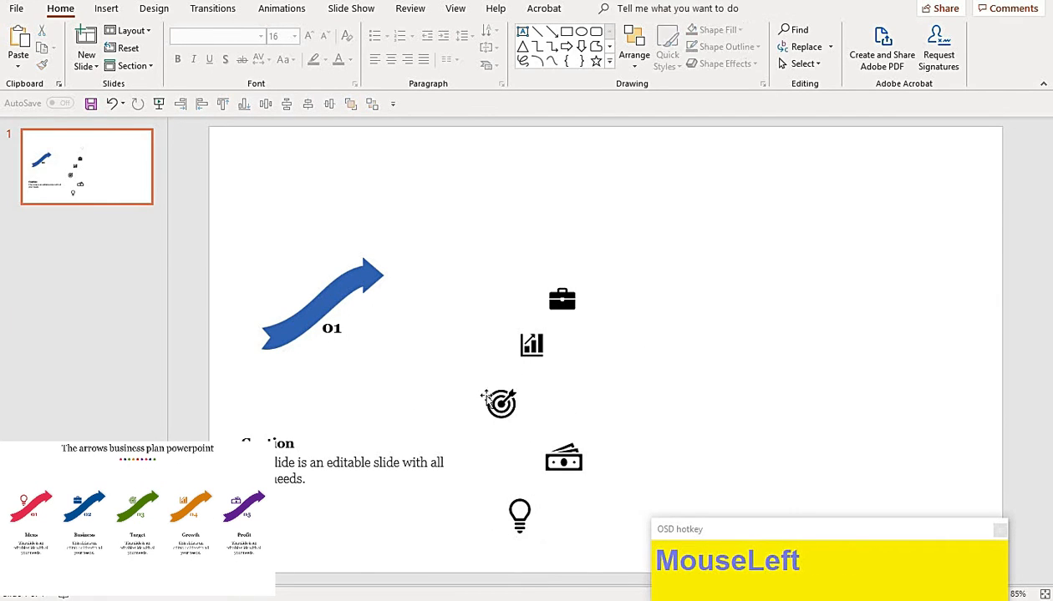
pyautogui.click(499, 404)
pyautogui.moveTo(500, 404); pyautogui.dragTo(482, 489)
pyautogui.moveTo(531, 345); pyautogui.dragTo(568, 426)
# Reduce the description text to 14 pt and move the "Caption" heading slightly higher above it
pyautogui.click(373, 445)
pyautogui.click(355, 477)
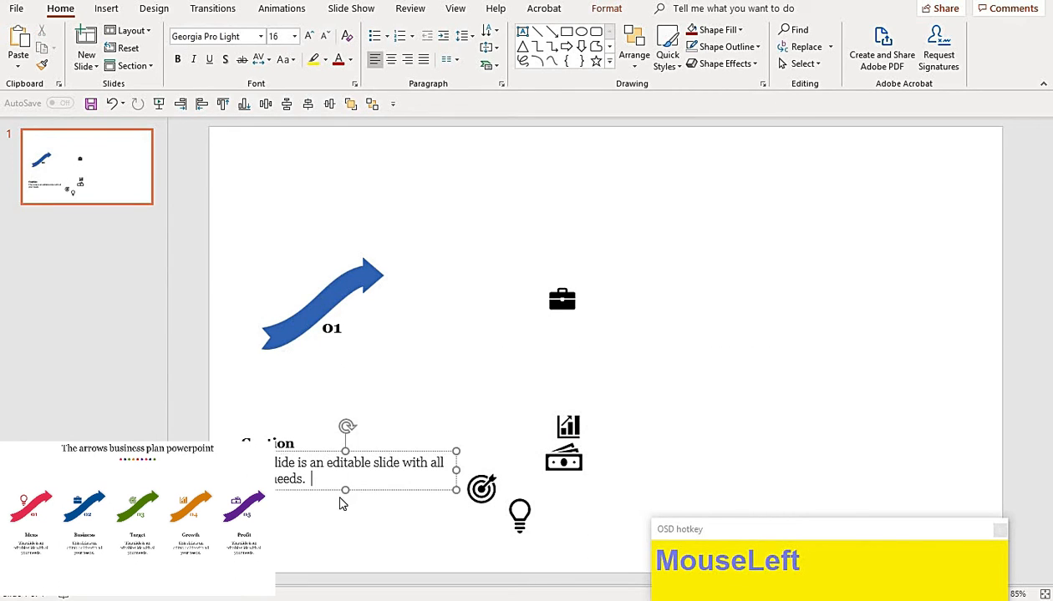
pyautogui.press('Escape')
pyautogui.click(323, 36)
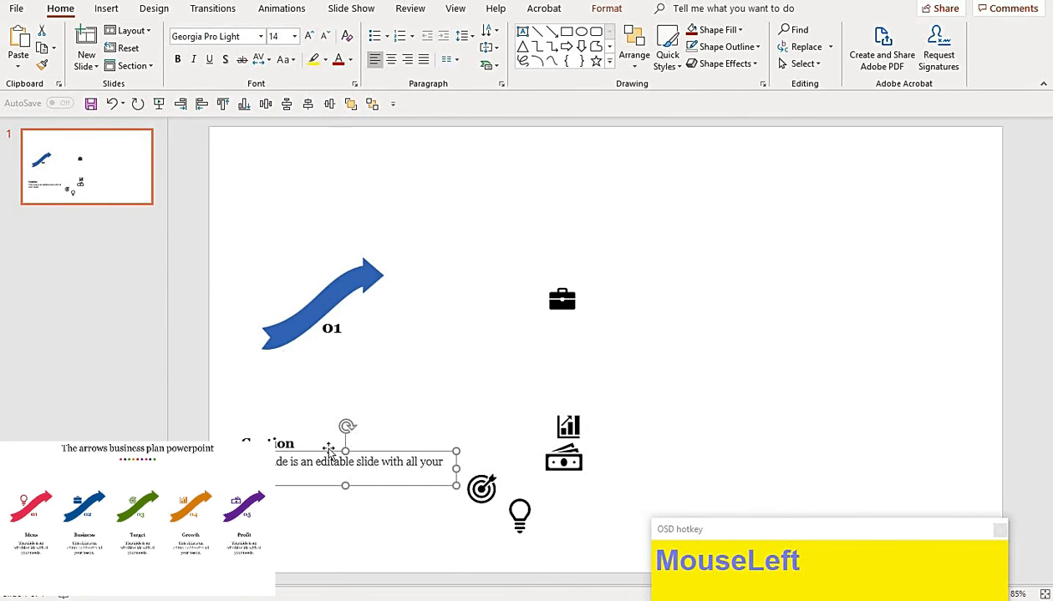
pyautogui.click(316, 444)
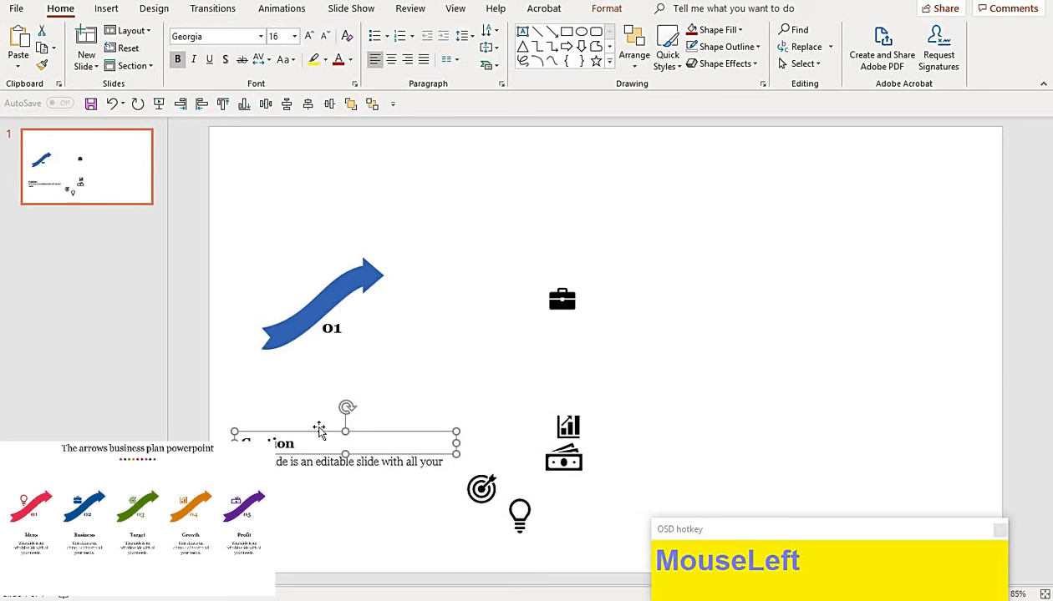
pyautogui.moveTo(318, 429); pyautogui.dragTo(319, 425)
# Narrow the "Caption" heading and description boxes together to about the arrow's width and center their text
pyautogui.click(334, 464)
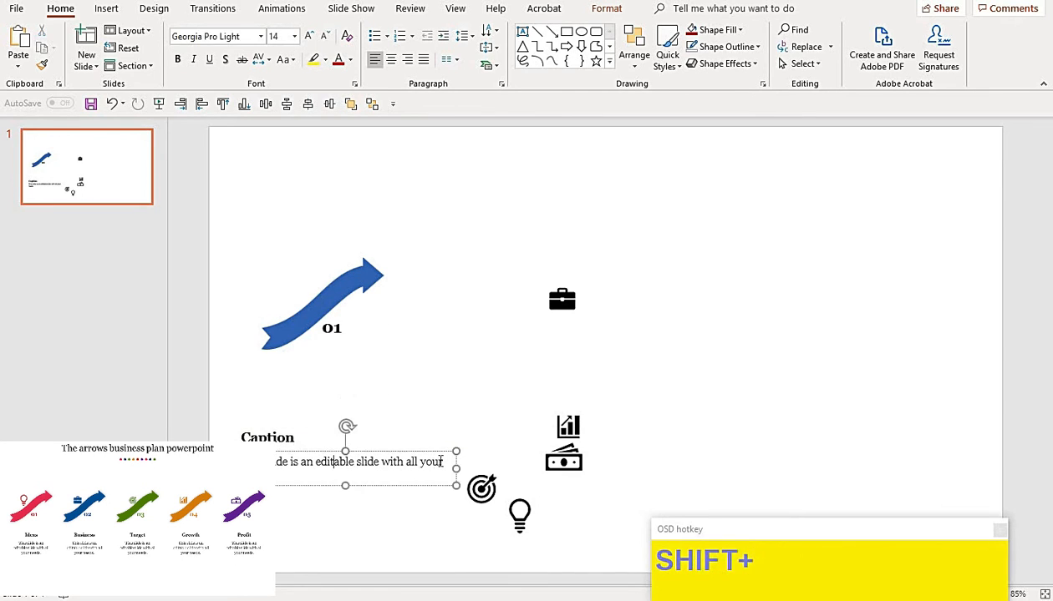
pyautogui.keyDown('shift'); pyautogui.click(299, 442); pyautogui.keyUp('shift')
pyautogui.moveTo(457, 438); pyautogui.dragTo(357, 451)
pyautogui.click(390, 59)
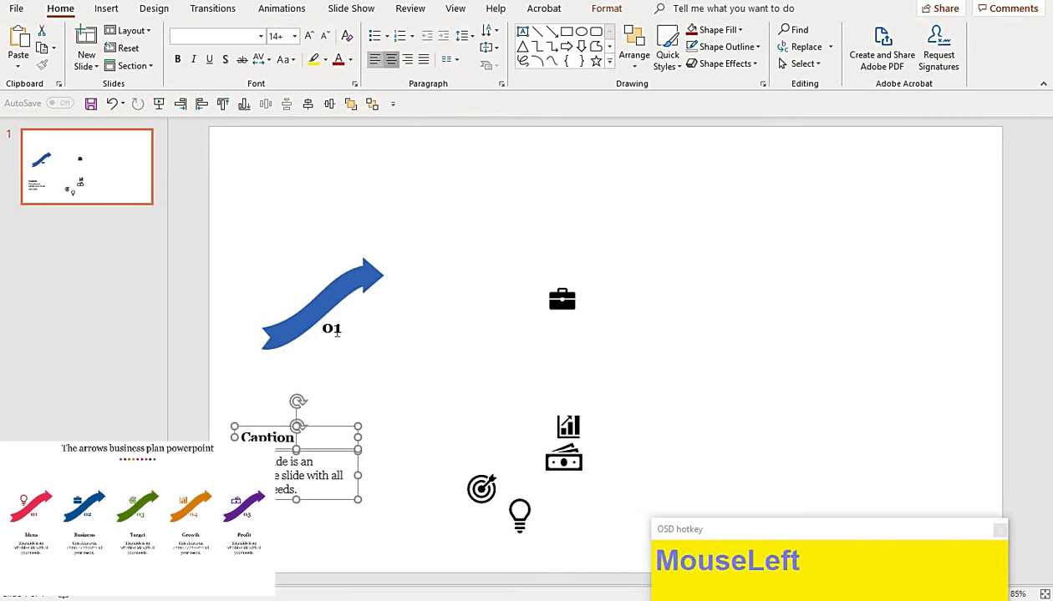
pyautogui.click(368, 417)
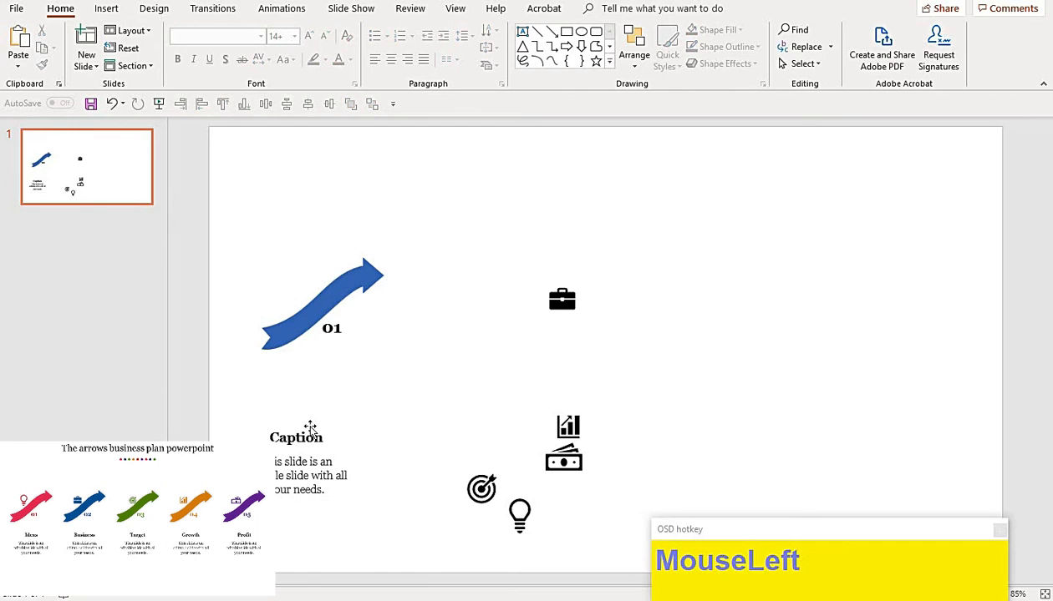
# Group the "Caption" heading with the description text below it
pyautogui.click(307, 443)
pyautogui.keyDown('shift'); pyautogui.click(311, 465); pyautogui.keyUp('shift')
pyautogui.hotkey('ctrl', 'g')
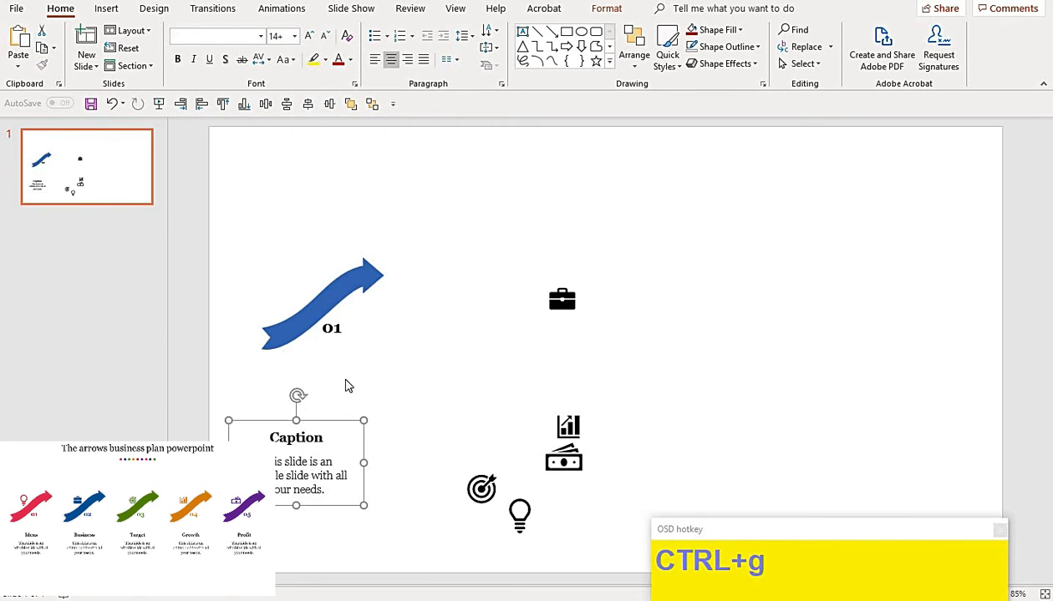